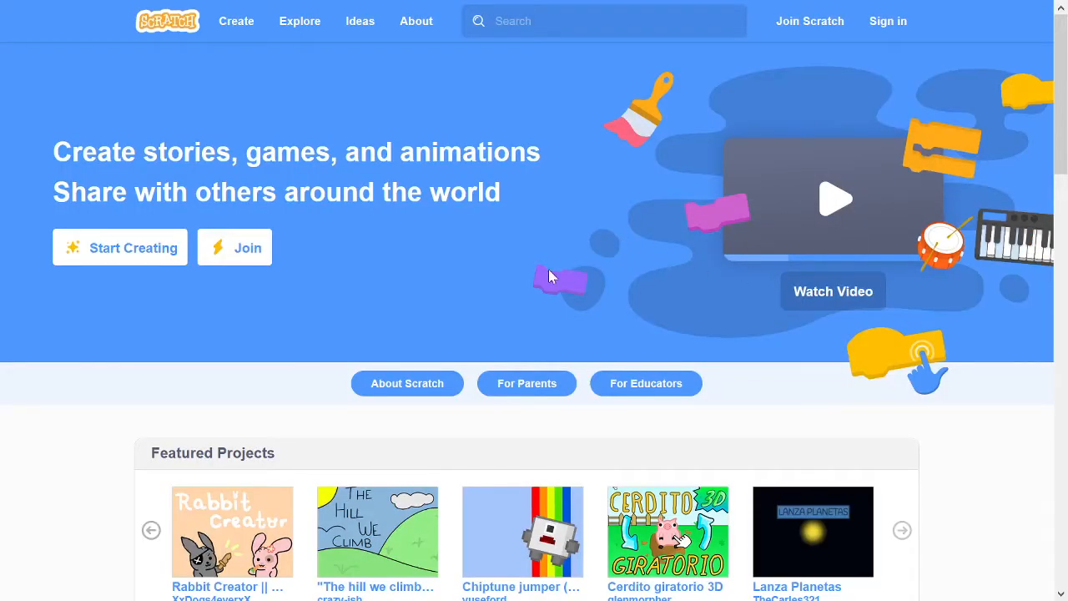
- Sign in to the existing Scratch account and create a new project
click(800, 21)
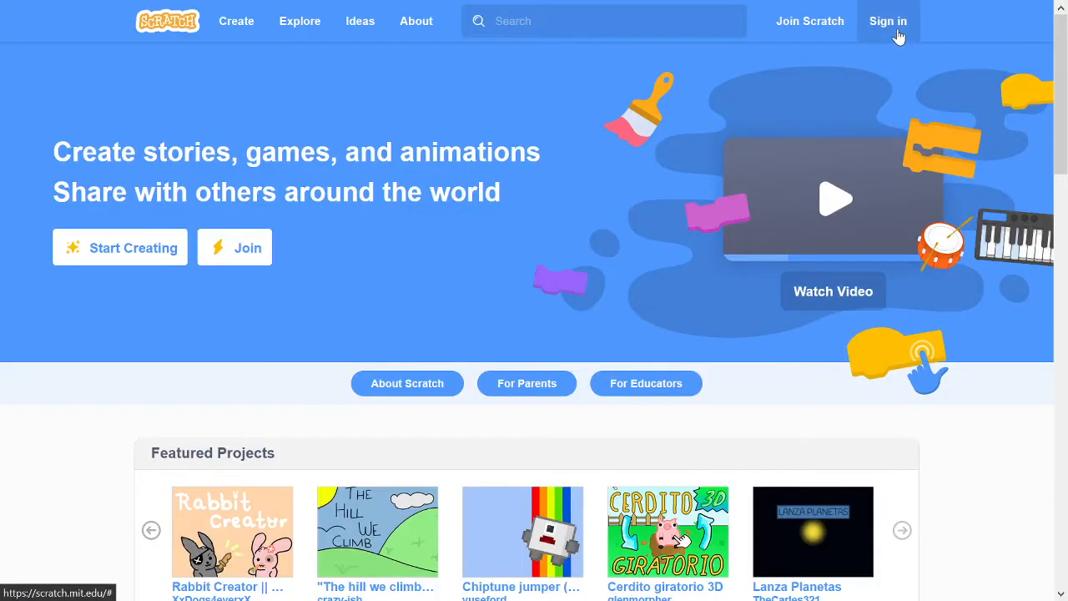
click(892, 26)
click(759, 268)
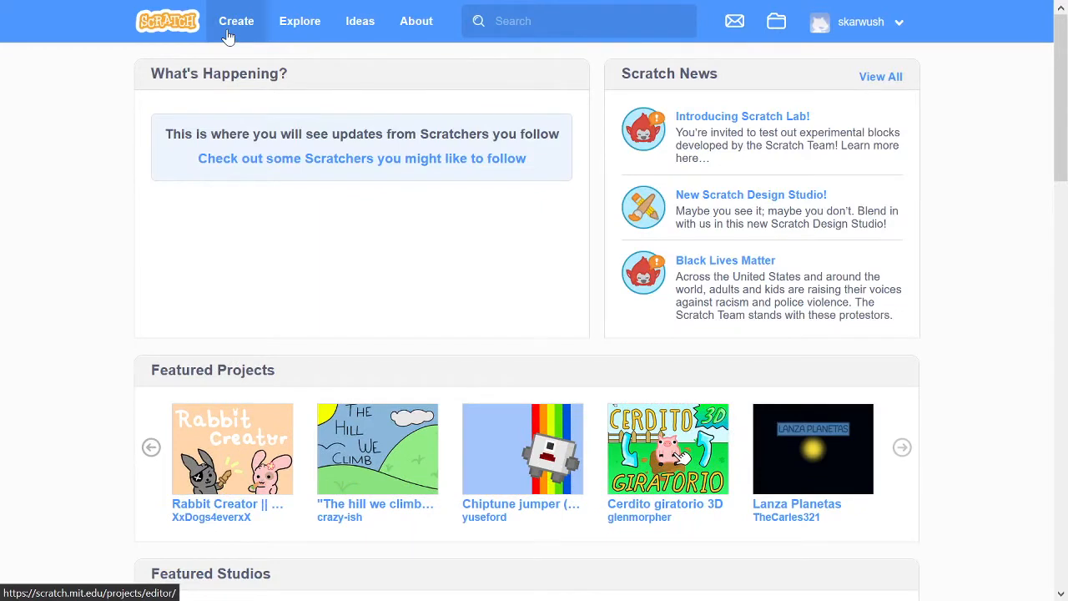
click(229, 34)
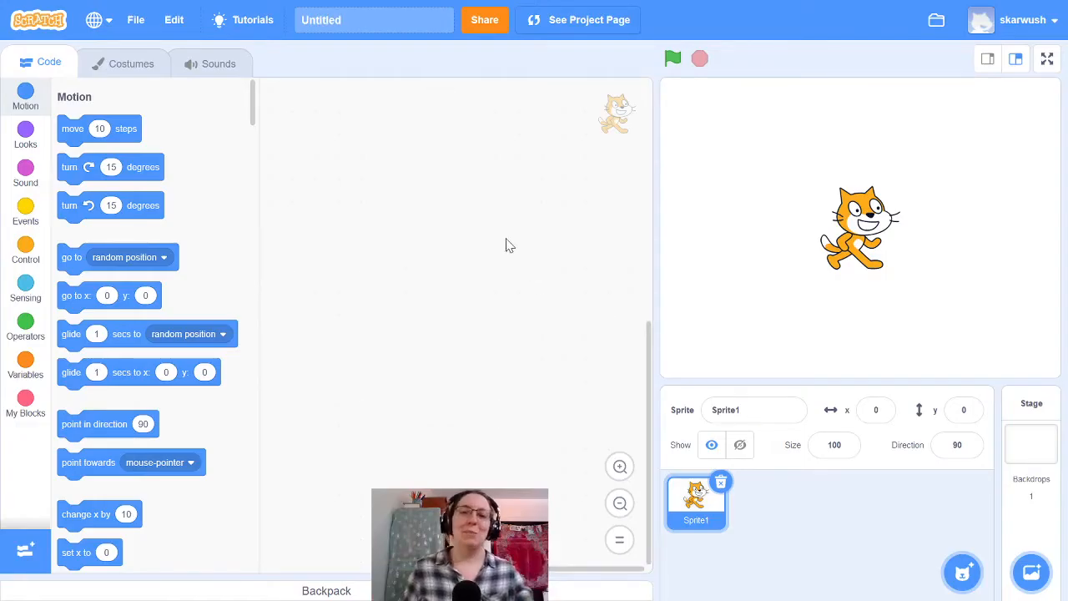
- Rename the untitled project to "learning sprites"
click(342, 20)
key(BackSpace)
key(BackSpace)
key(BackSpace)
key(BackSpace)
key(BackSpace)
key(BackSpace)
key(BackSpace)
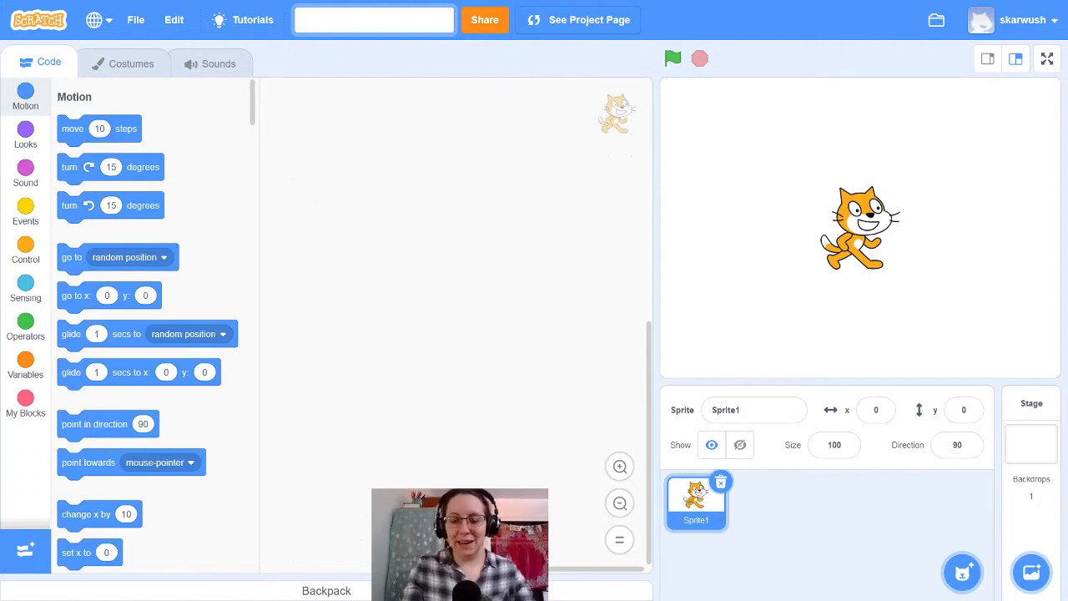
text(learning sprites)
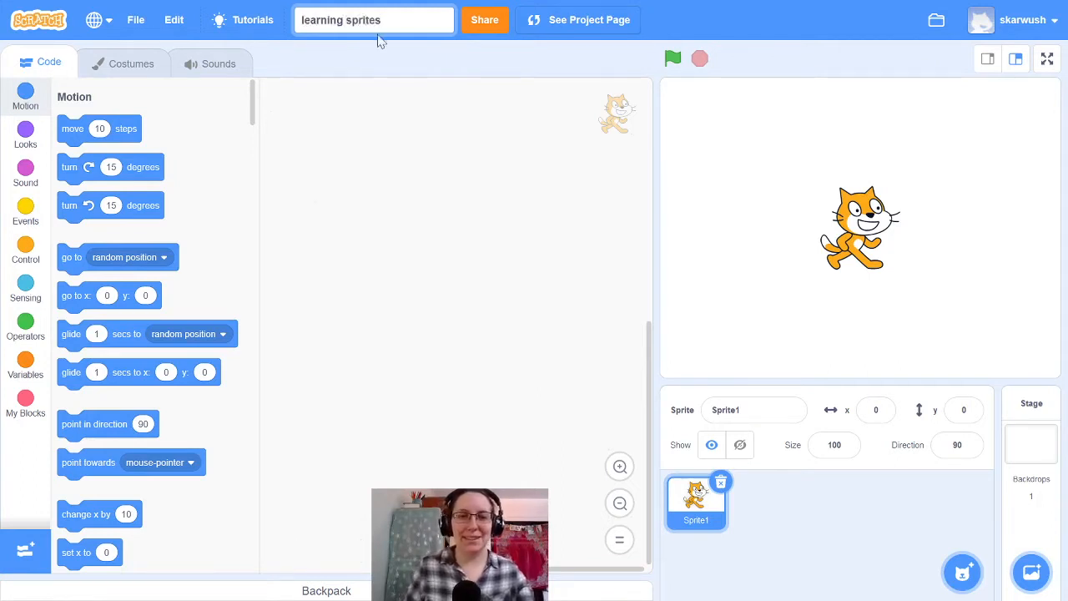
click(471, 252)
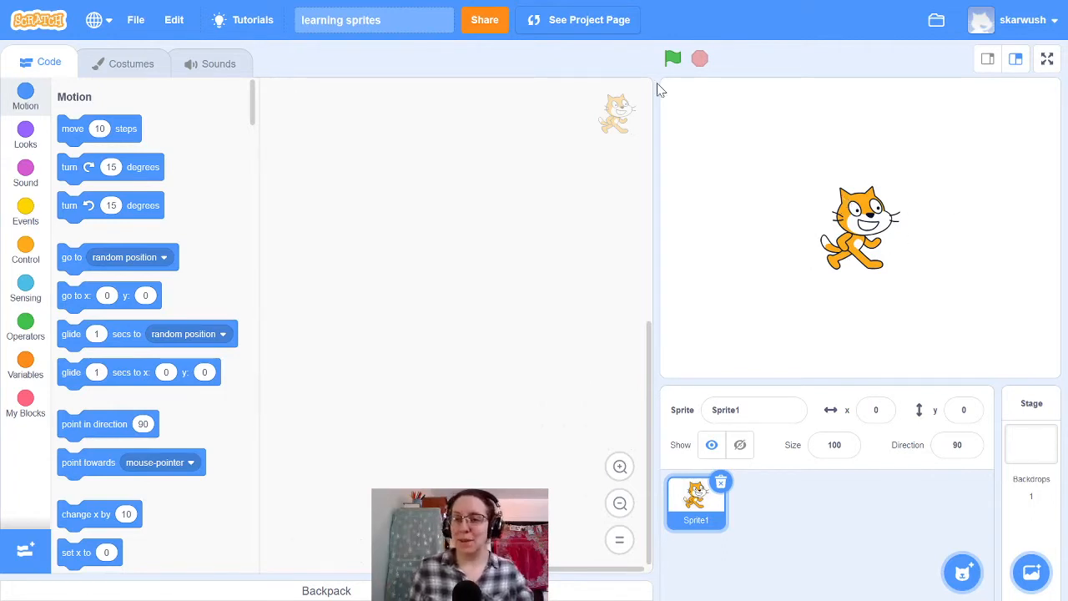
- Preview the stage in its small, normal and full-screen sizes, and return to the editor with the normal stage
click(988, 66)
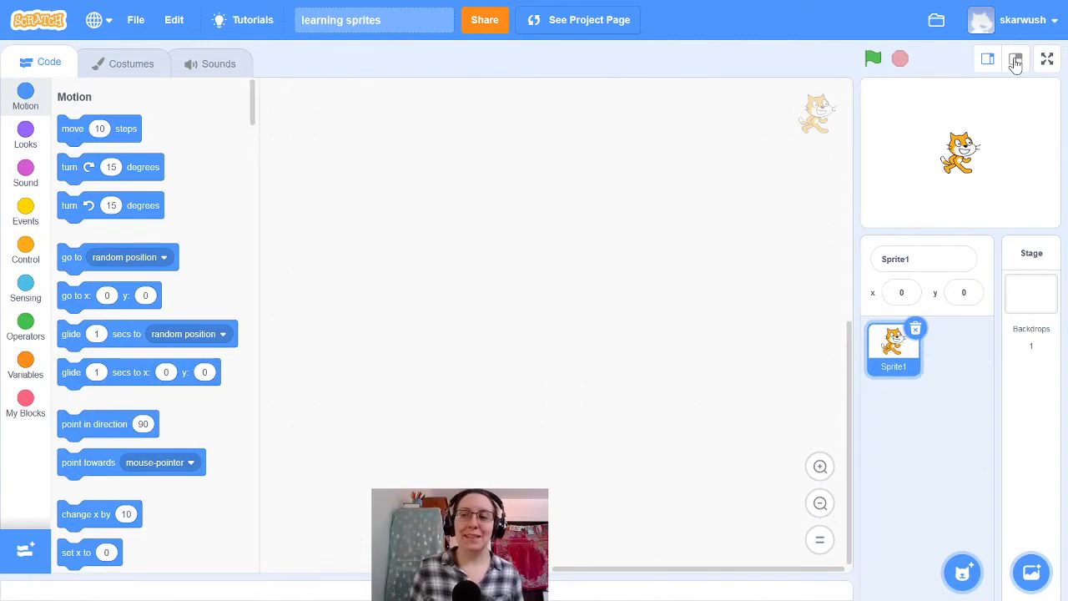
click(1015, 62)
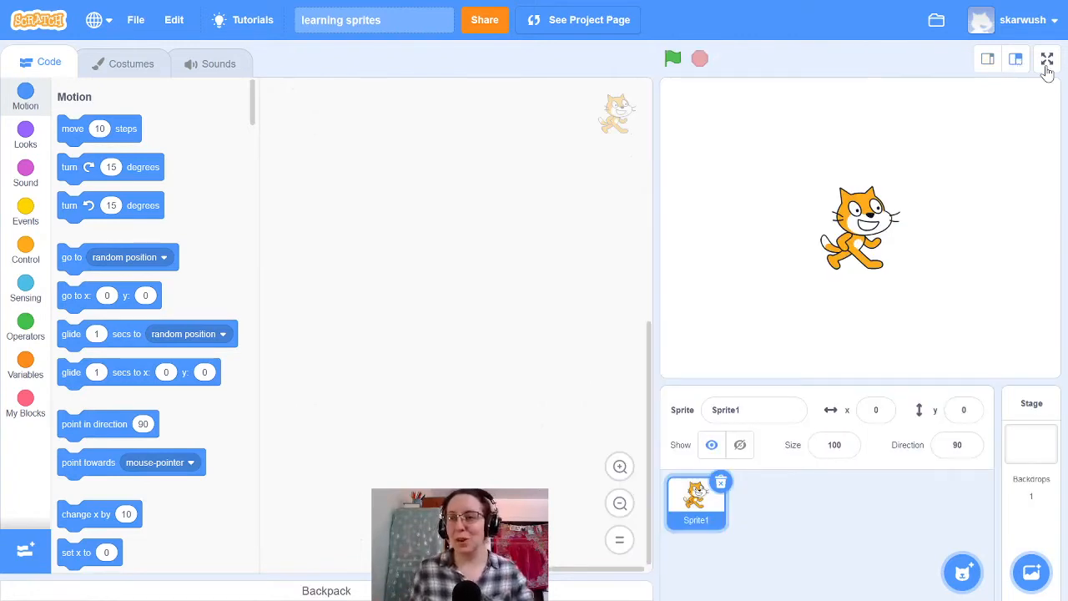
click(1047, 62)
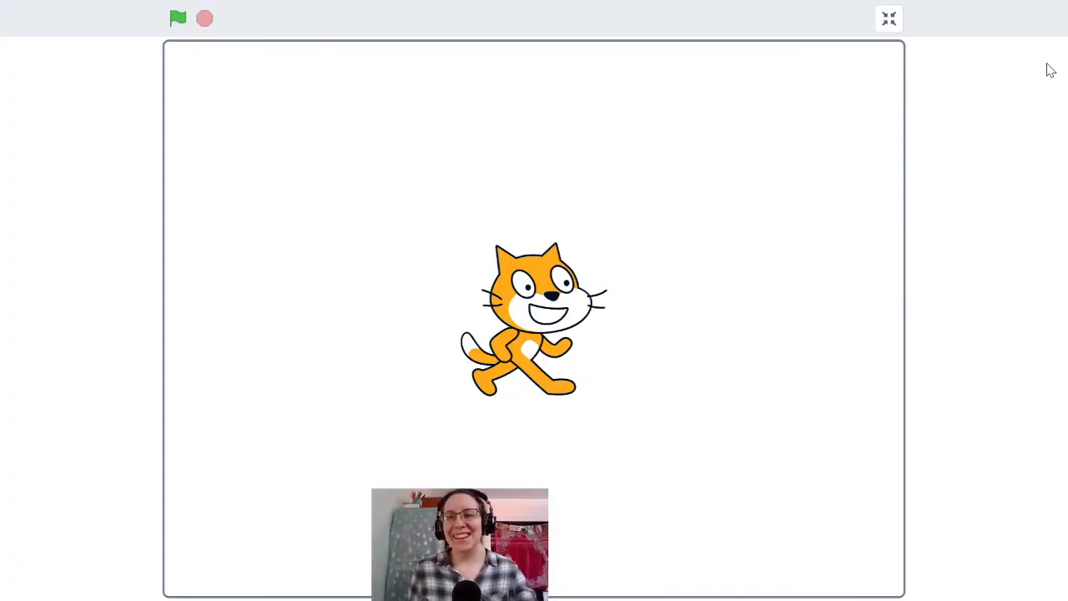
click(890, 20)
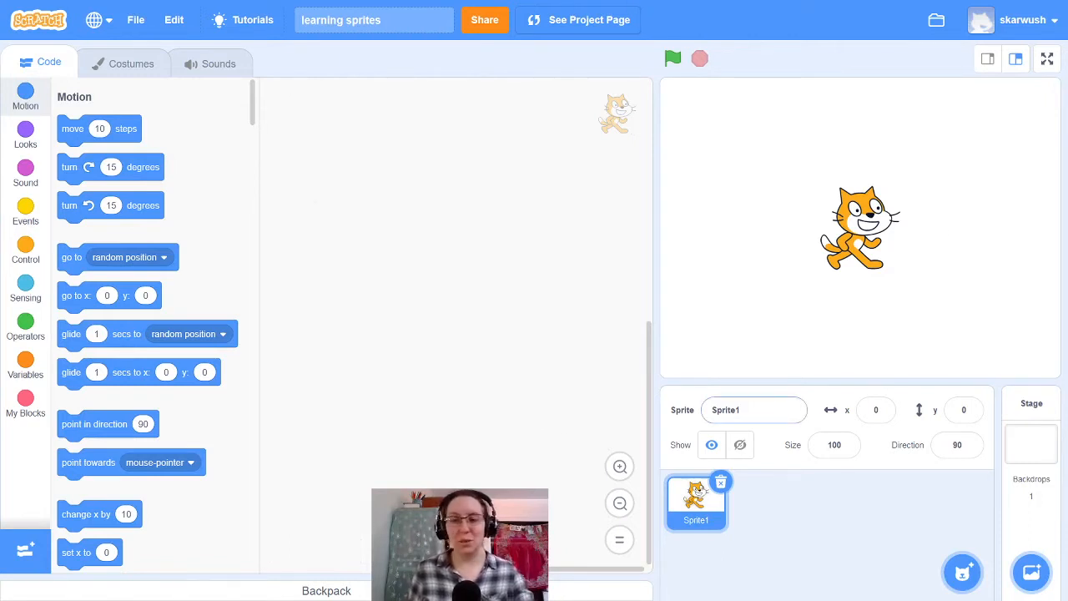
- Rename the cat sprite to "Cat"
click(757, 410)
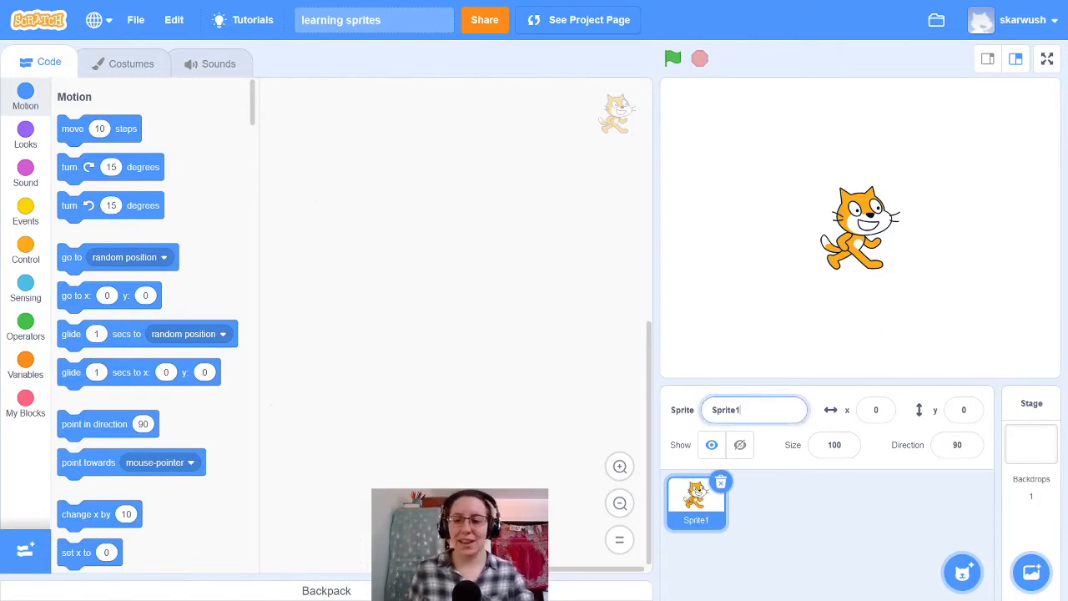
key(BackSpace)
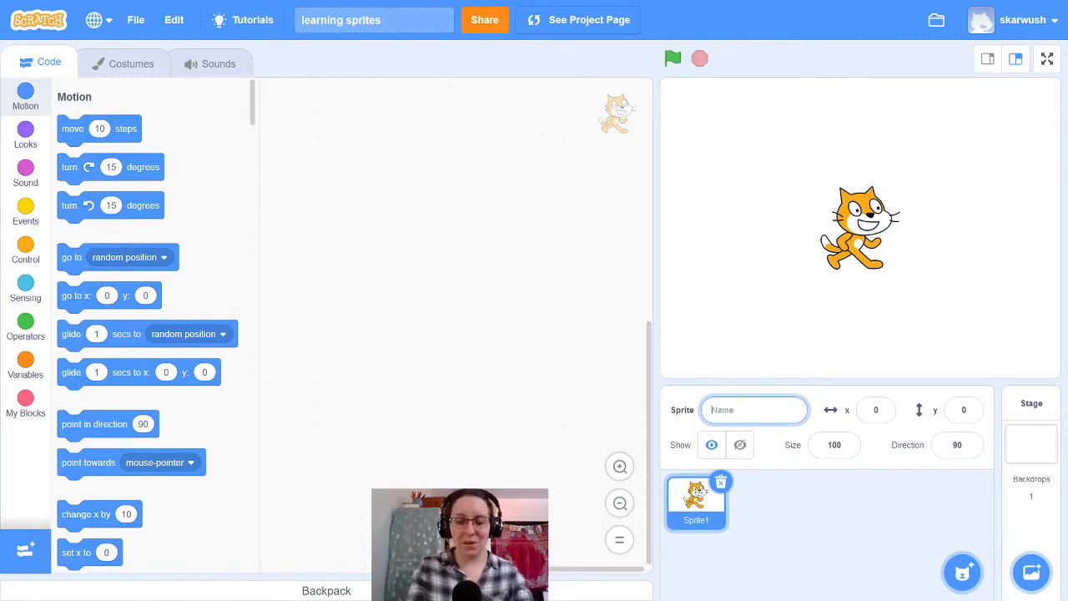
text(Cat)
key(Return)
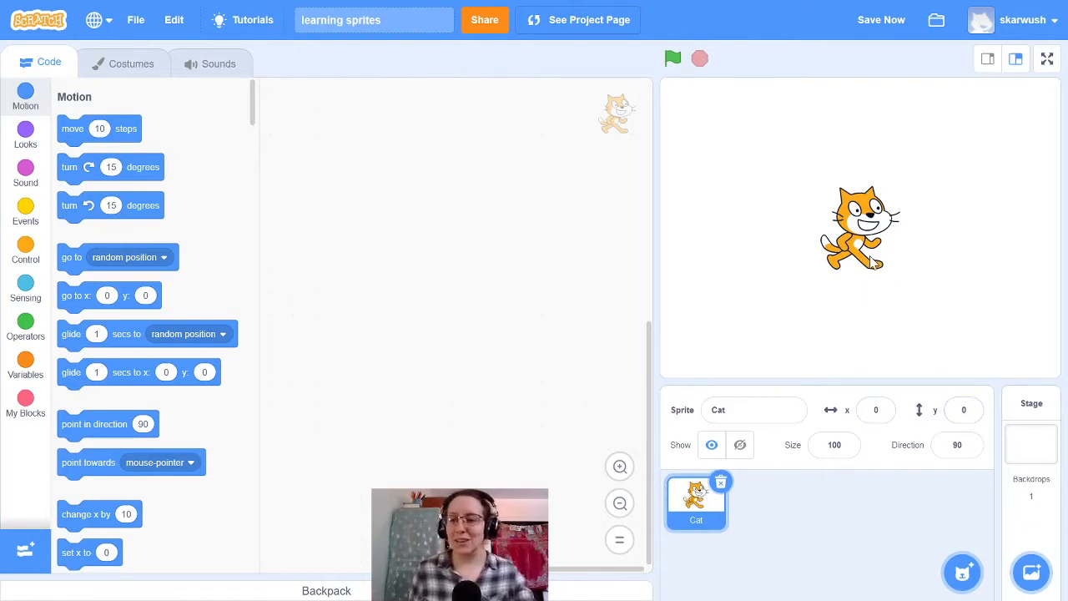
- Move the Cat sprite to about x -123, y -39 on the stage, and hide it and show it again
drag(872, 242, 754, 179)
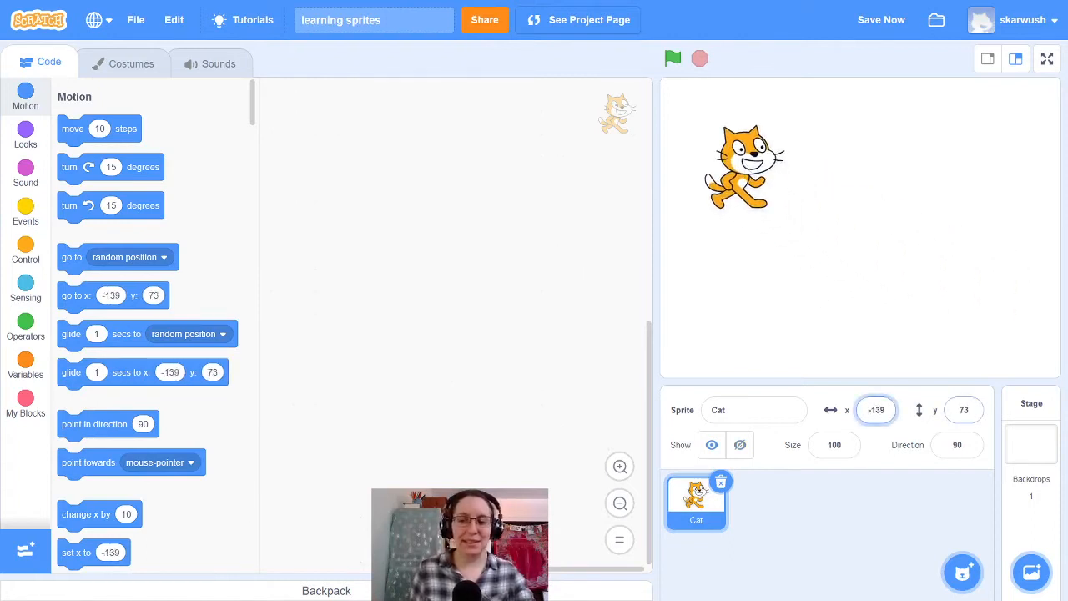
click(955, 410)
drag(756, 154, 774, 254)
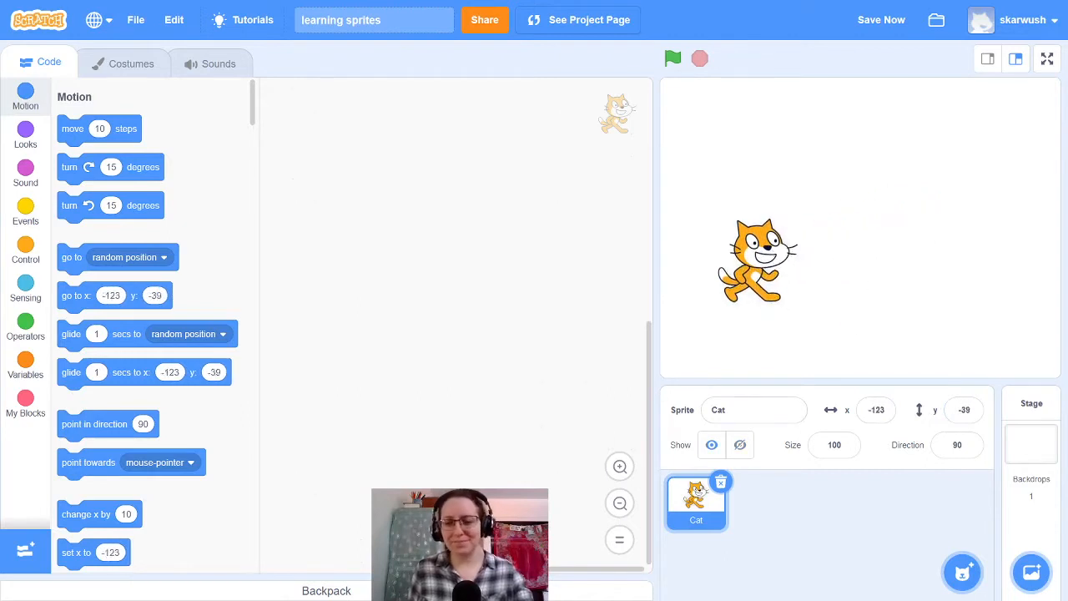
click(740, 445)
click(710, 447)
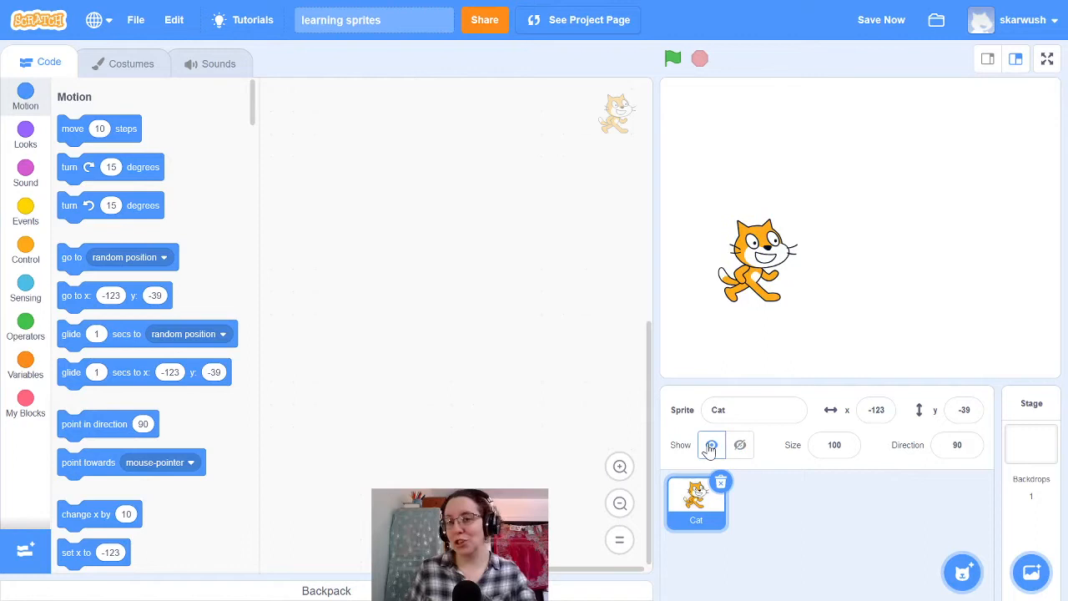
- Set the Cat sprite's size to 200
click(844, 445)
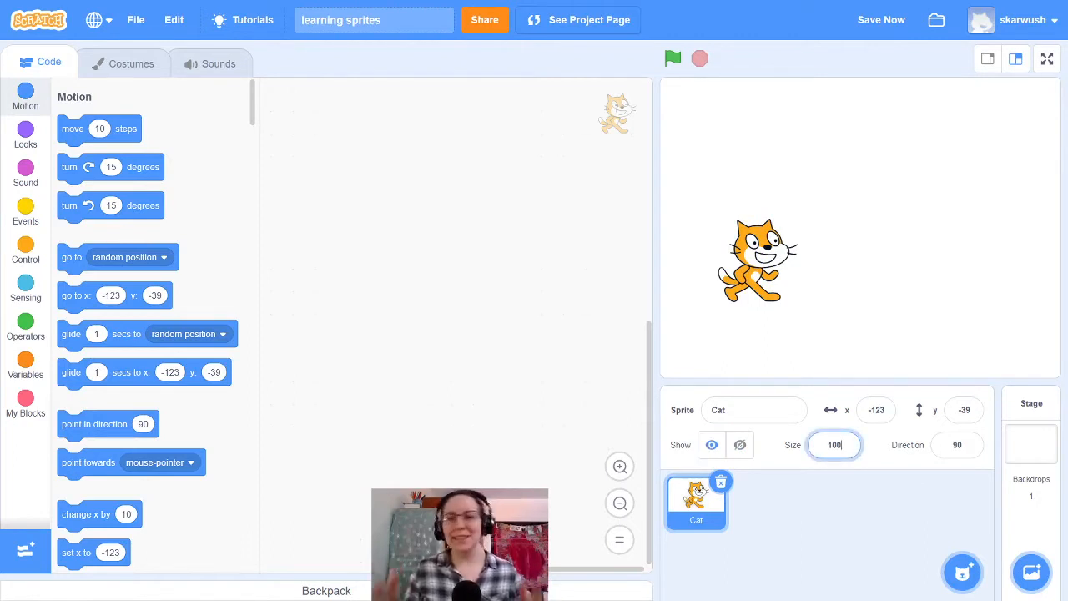
key(BackSpace)
key(BackSpace)
key(BackSpace)
text(200)
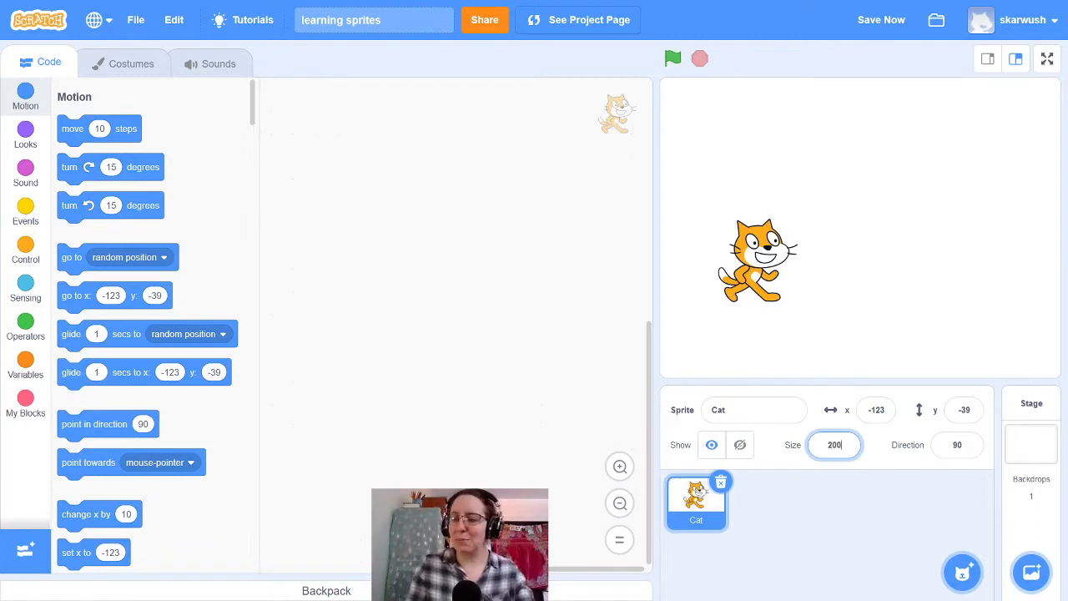
click(883, 447)
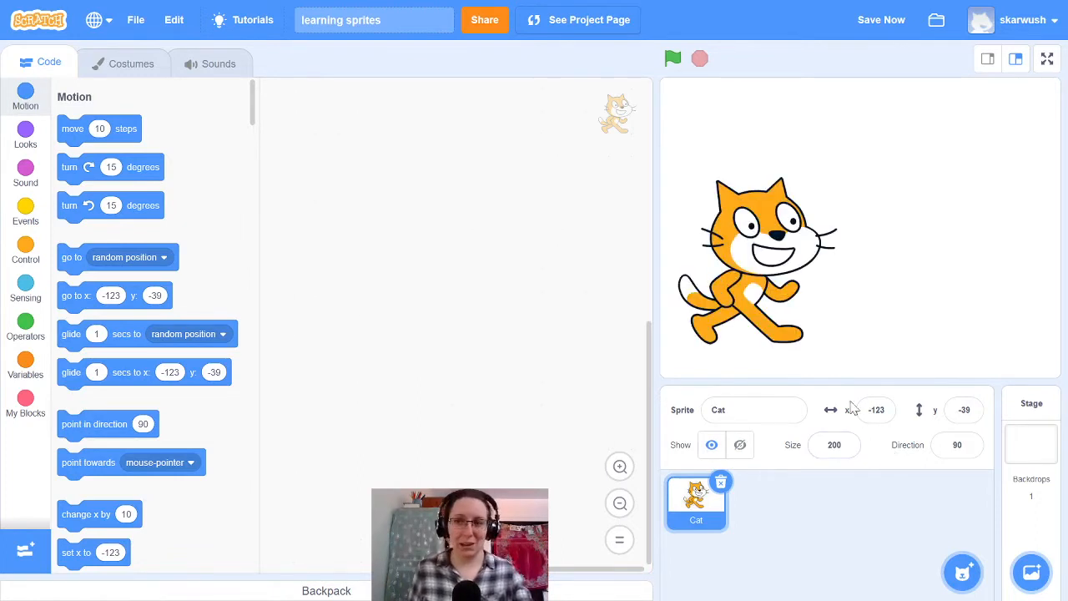
- Shrink the Cat sprite by setting its size to 50
click(834, 445)
text(2)
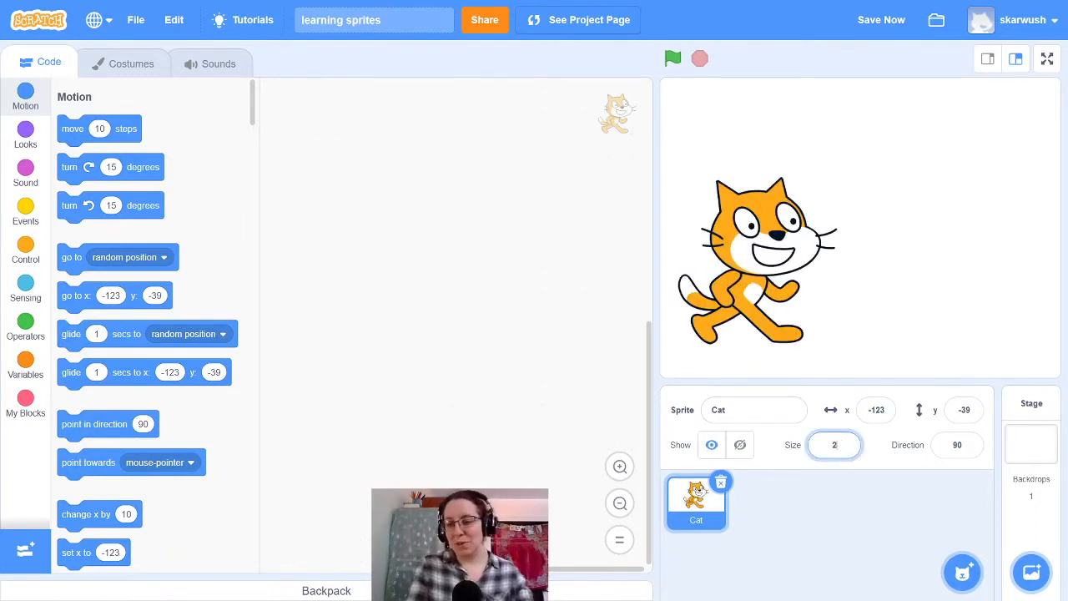
text(0)
key(Return)
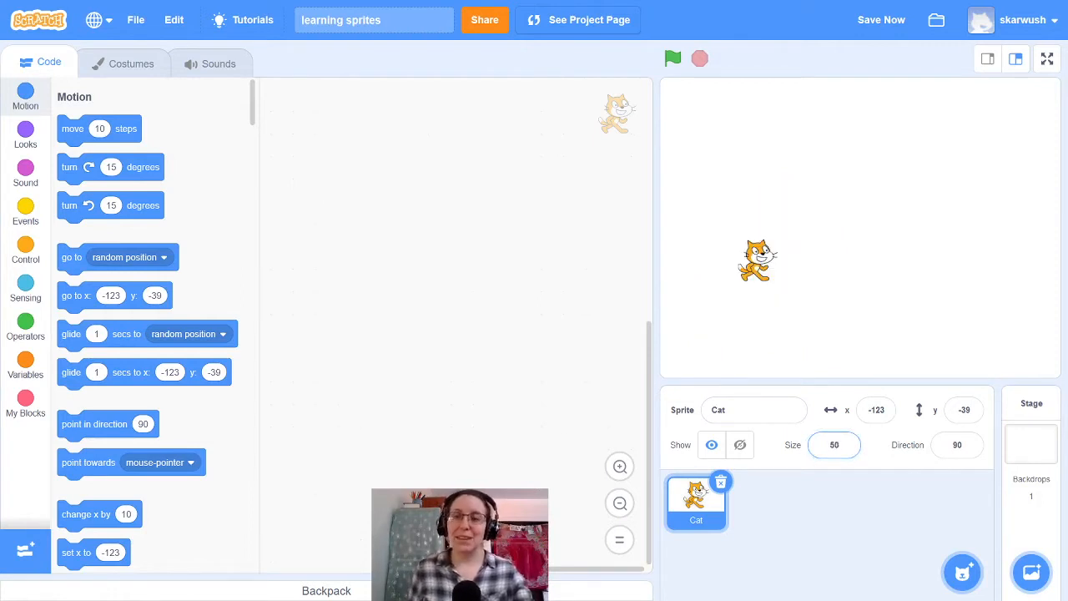
- Restore the Cat sprite's size to 100
click(840, 445)
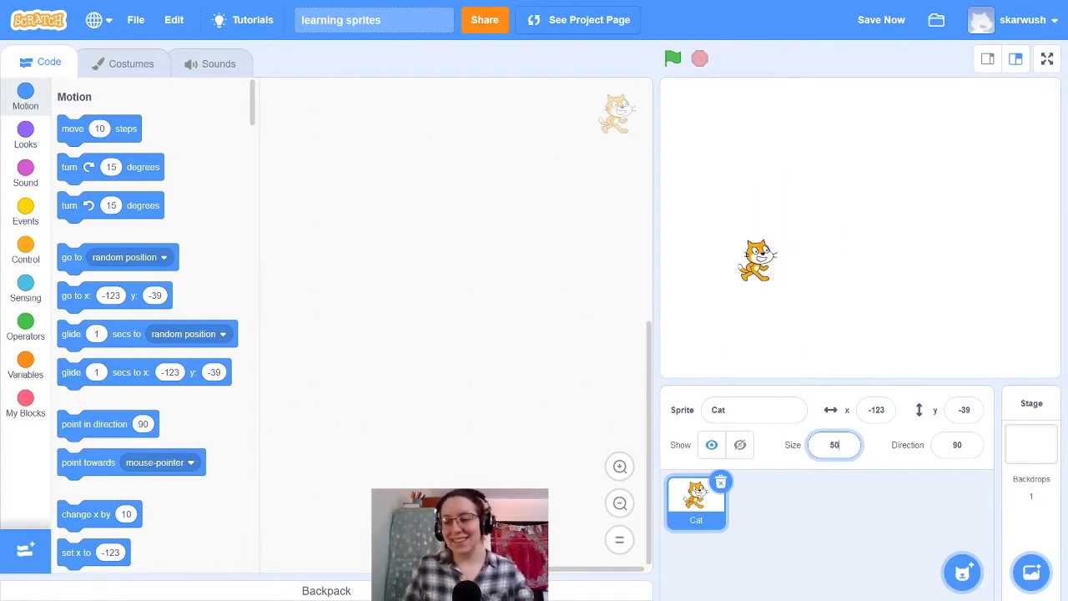
text(100)
key(Return)
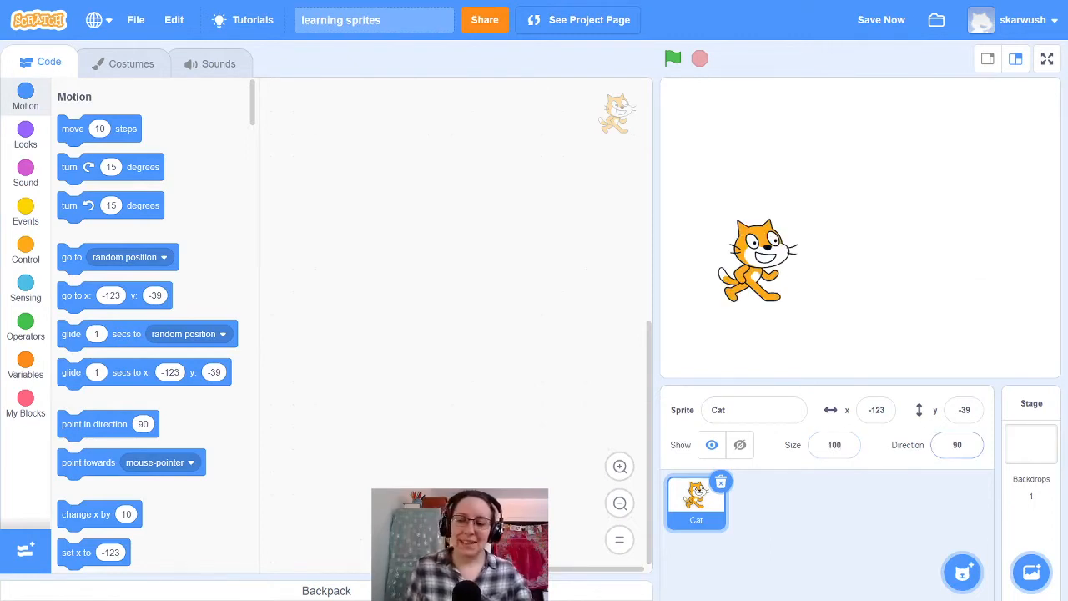
- Try rotating the Cat sprite with the direction dial, and return its direction to 90
click(963, 445)
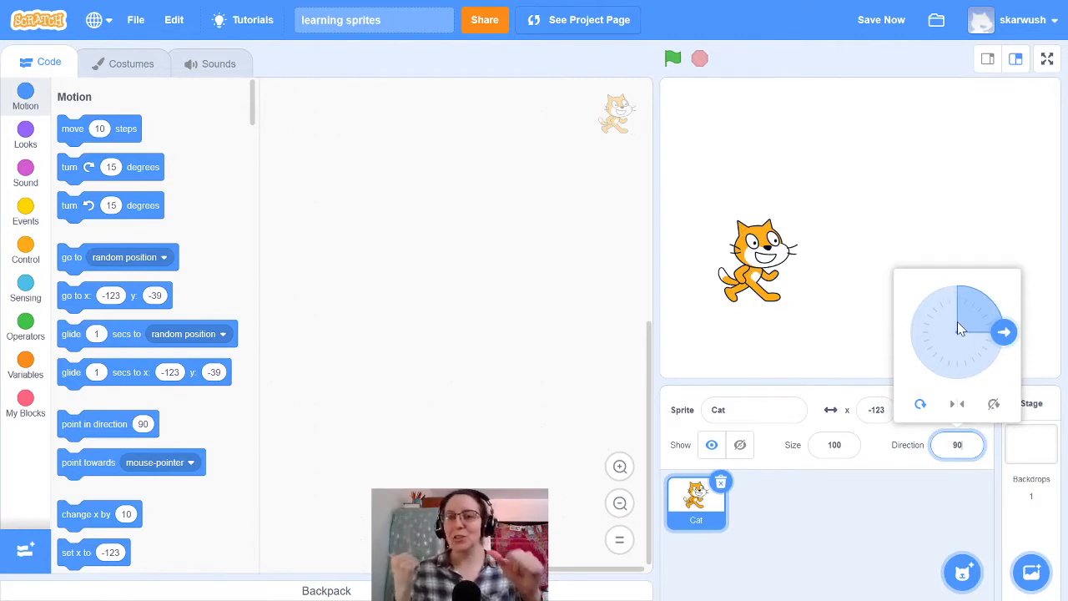
mouse_move(1004, 331)
mouse_down()
mouse_move(984, 395)
mouse_move(885, 338)
mouse_move(883, 304)
mouse_move(948, 379)
mouse_move(1018, 340)
mouse_up()
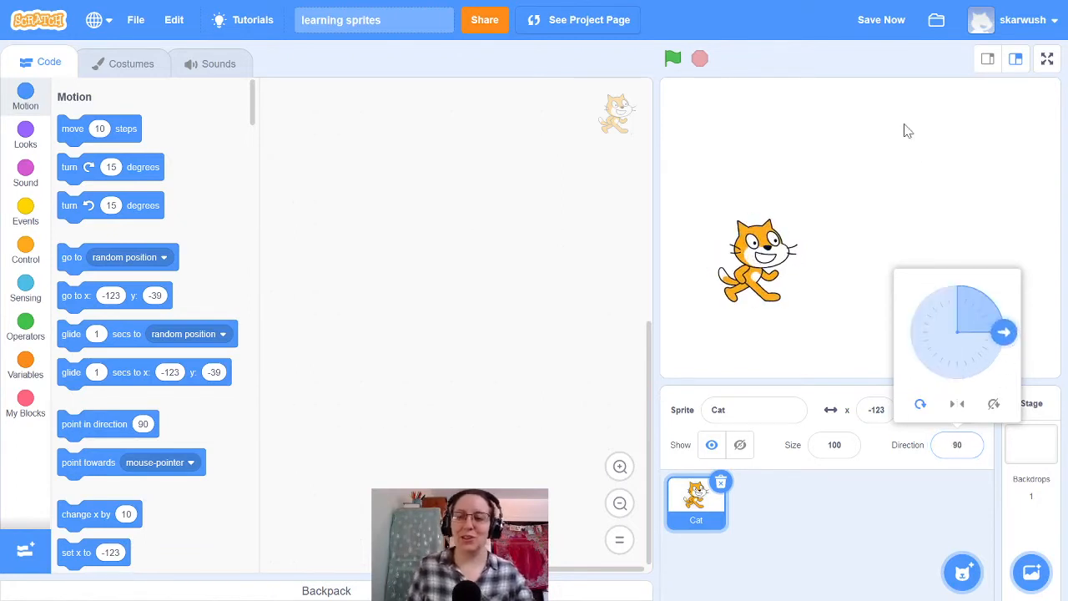
click(876, 229)
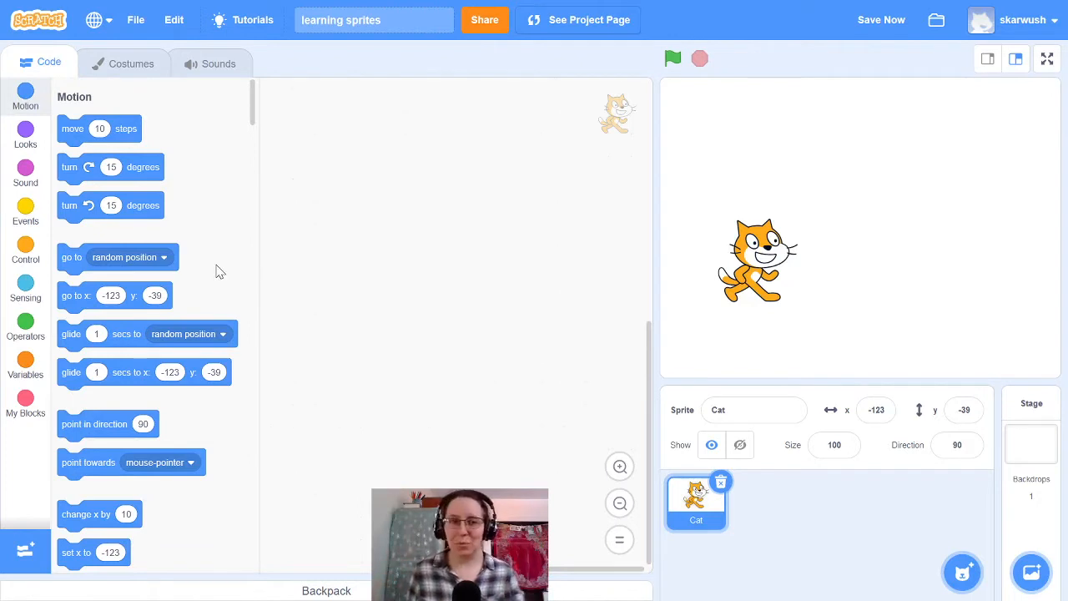
- Open the Cat sprite's costumes and alternate between costume1 and costume2 to compare the two poses, ending on costume1
click(145, 71)
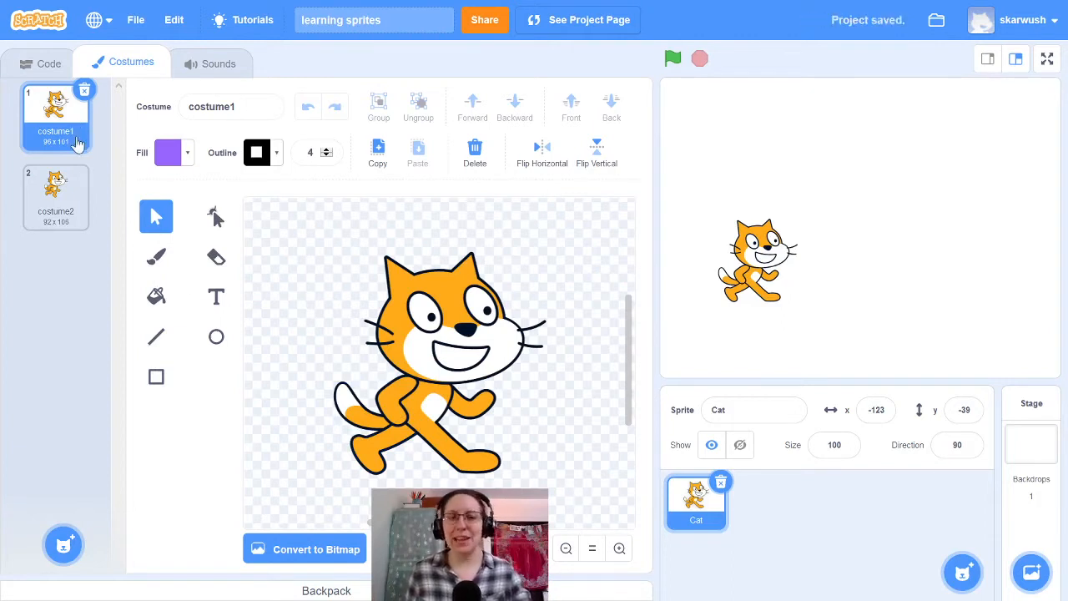
click(77, 201)
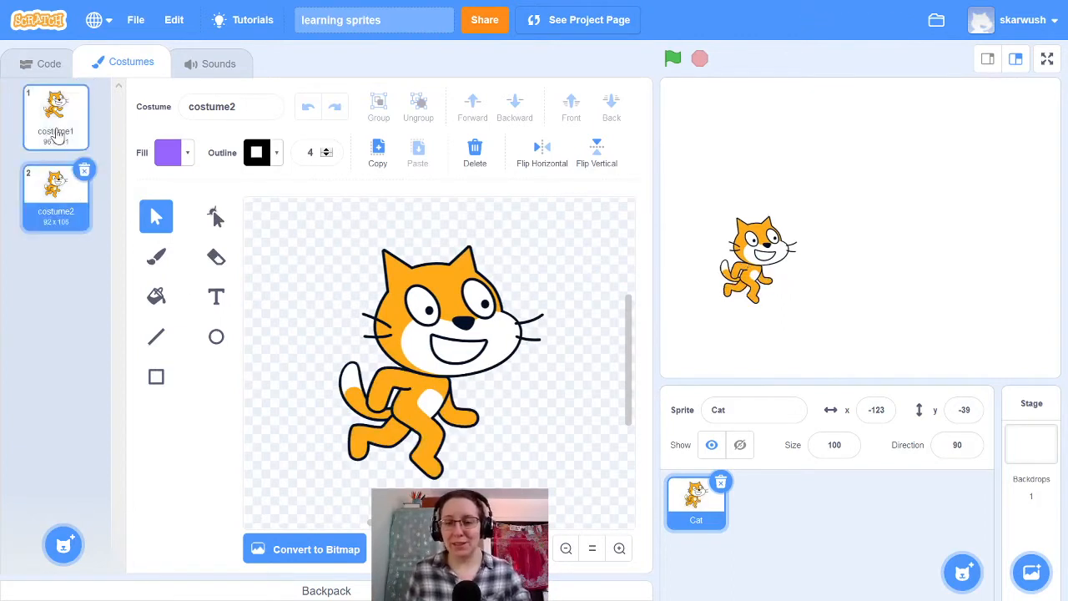
click(57, 136)
click(55, 190)
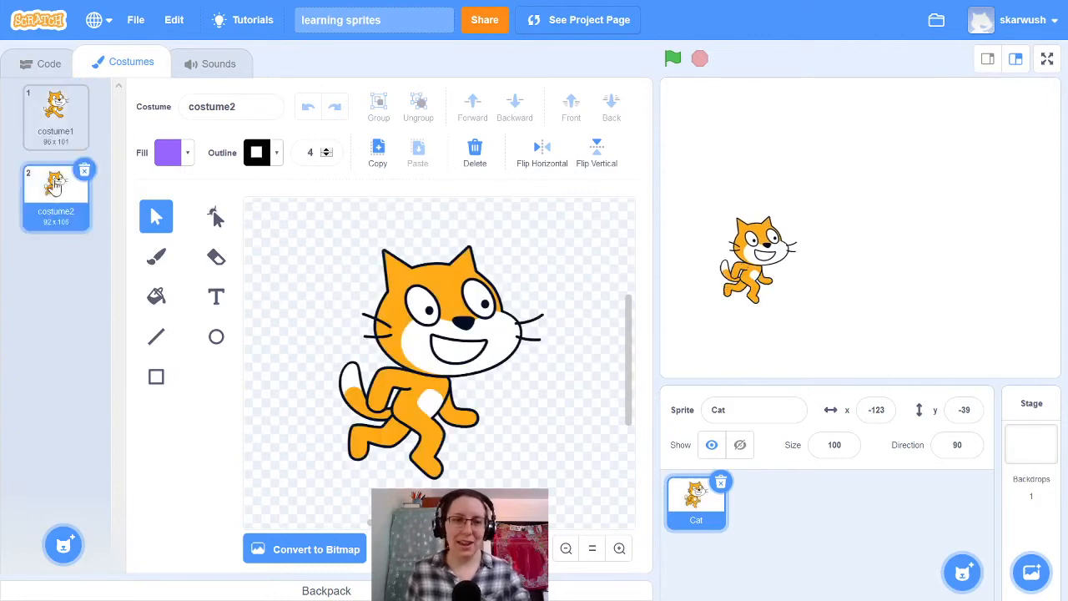
click(58, 147)
click(46, 219)
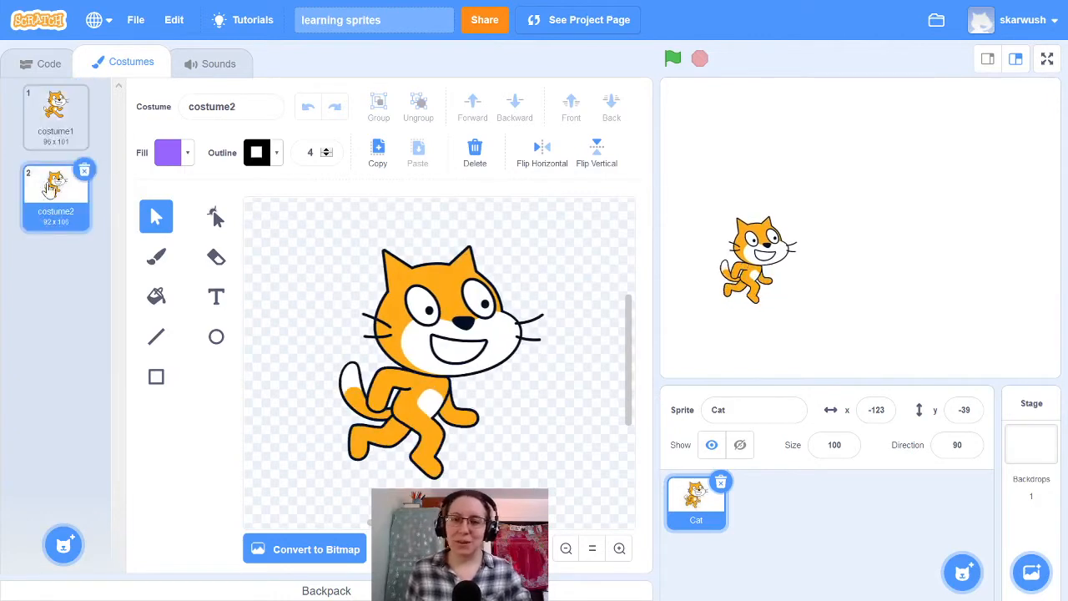
click(50, 127)
click(49, 203)
click(50, 125)
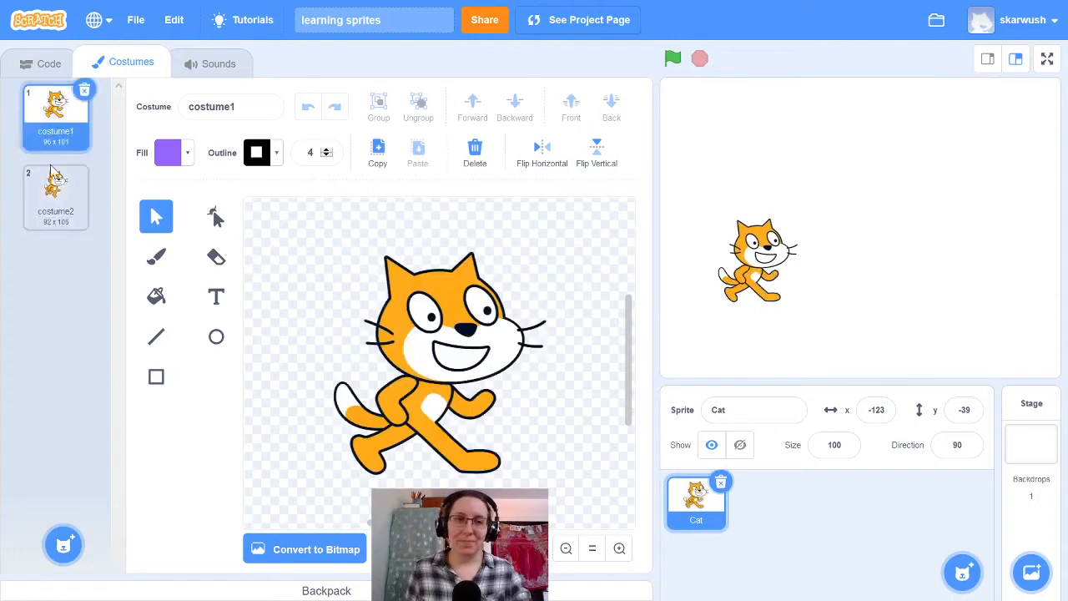
click(50, 190)
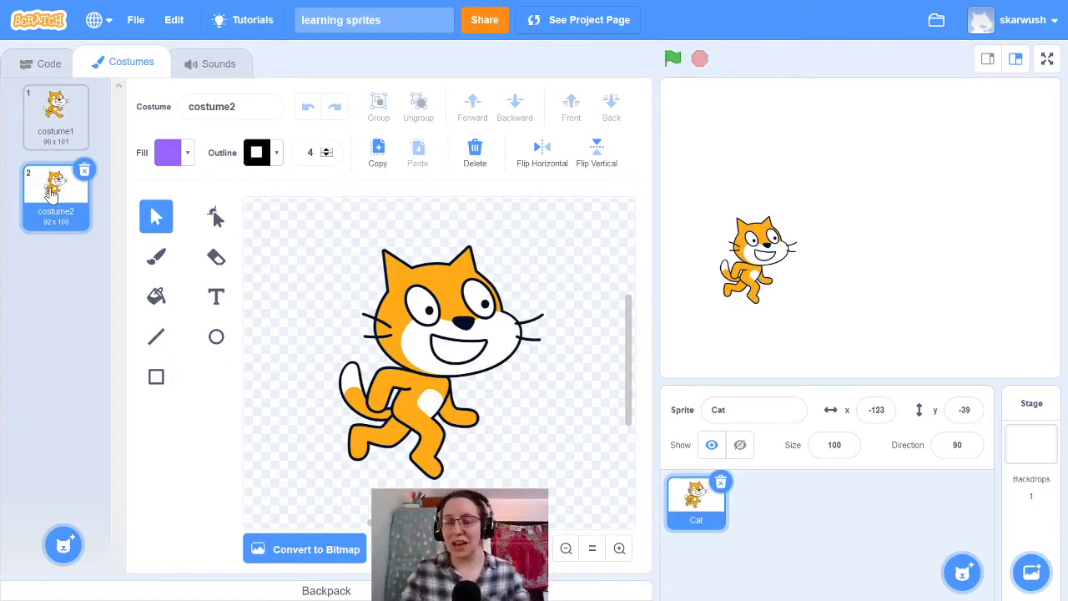
click(55, 113)
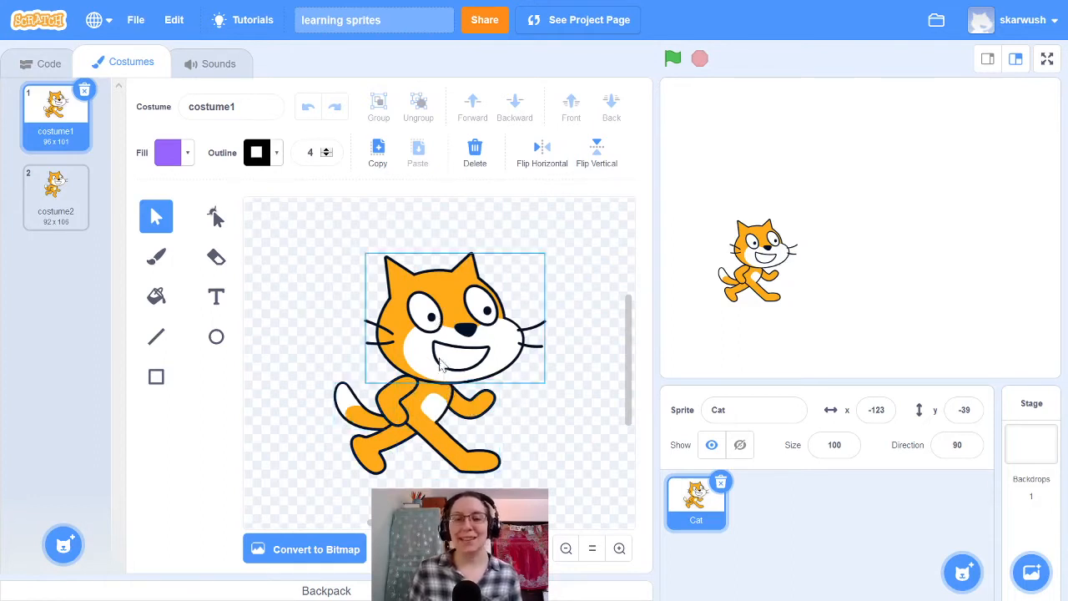
- Move the cat's head and both arms away from its body in costume1
drag(446, 338, 464, 289)
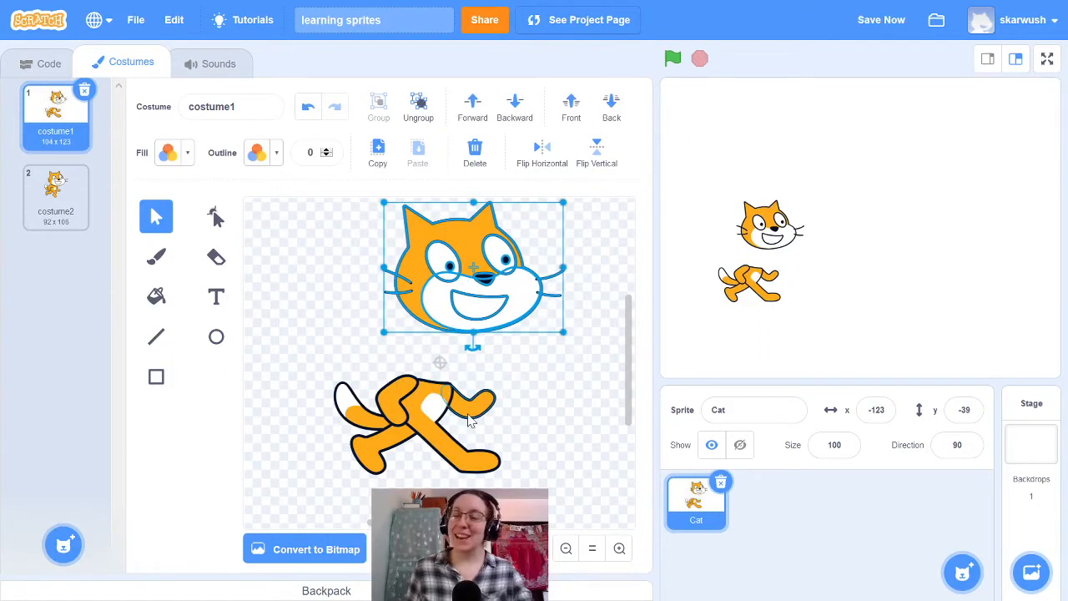
drag(467, 417, 569, 388)
drag(373, 396, 395, 453)
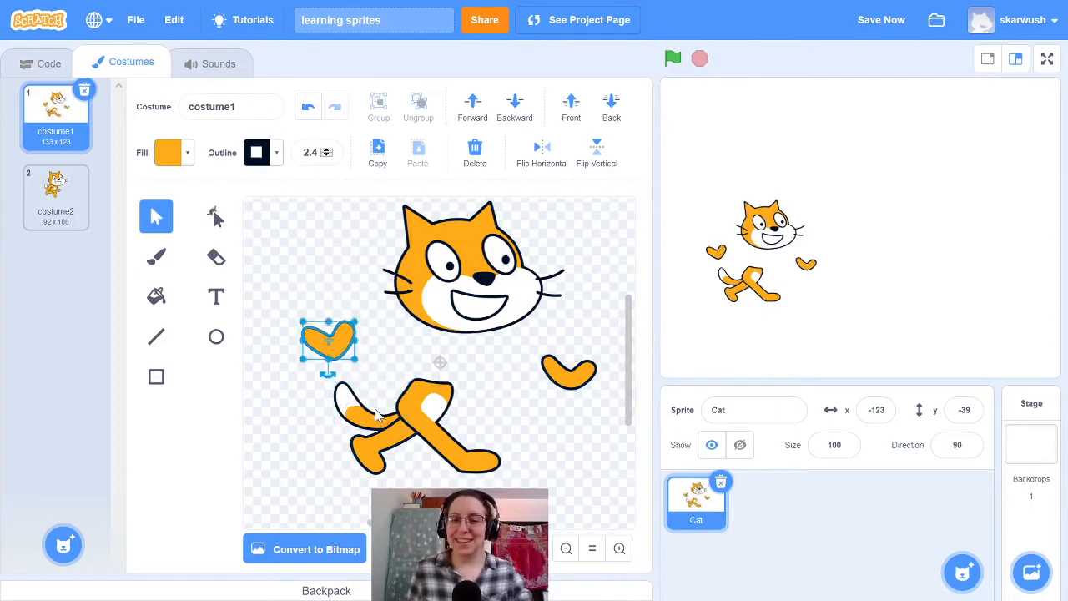
- Rearrange costume1 by moving the cat's tail, both legs and both arms up around its head
drag(354, 417, 367, 275)
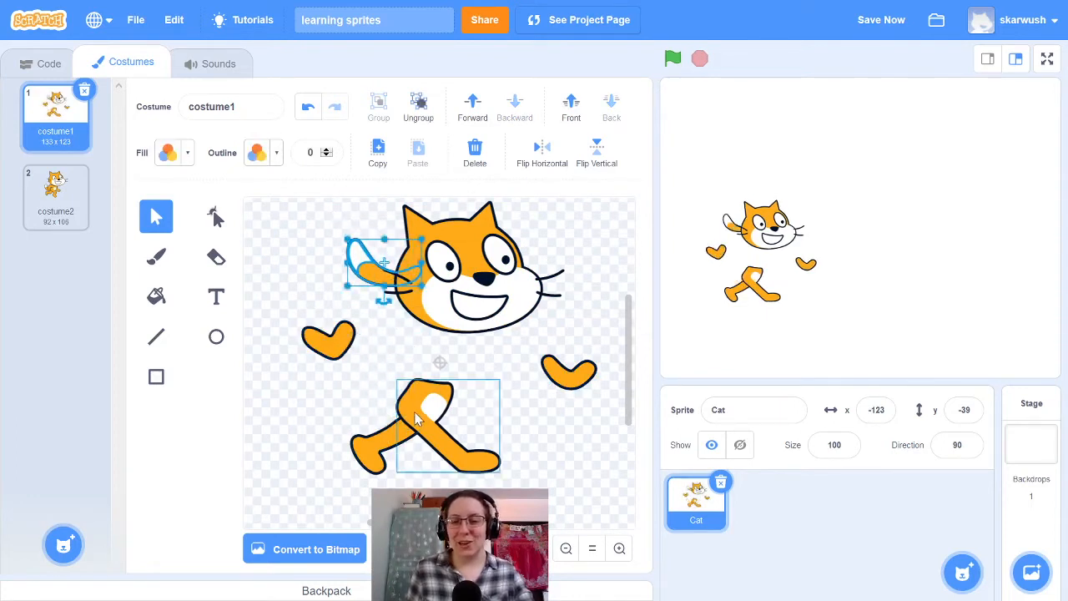
drag(419, 405, 417, 327)
drag(388, 436, 403, 321)
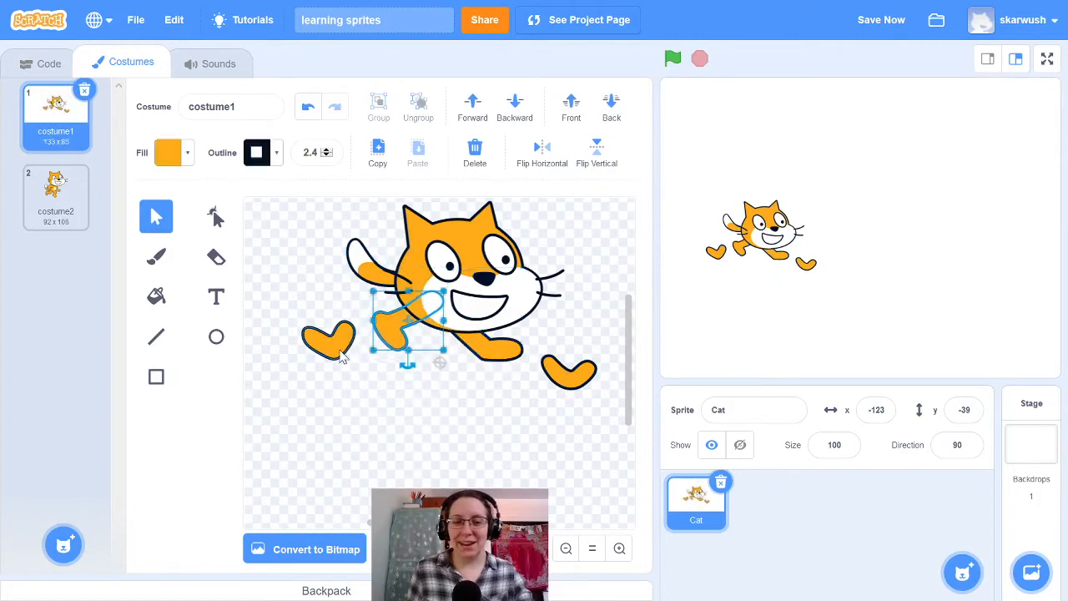
drag(328, 341, 393, 244)
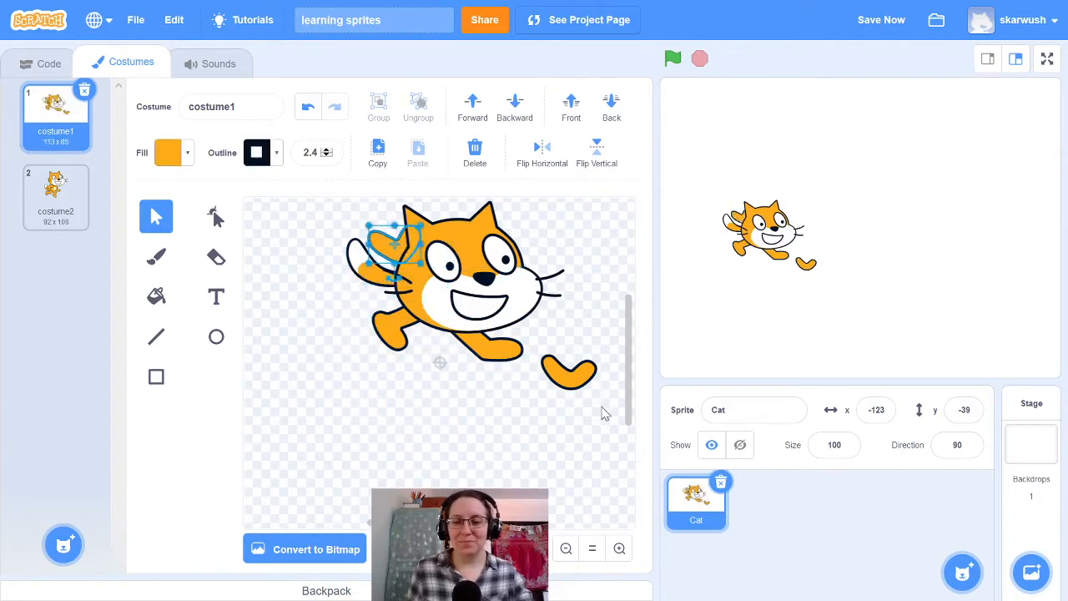
drag(574, 374, 524, 248)
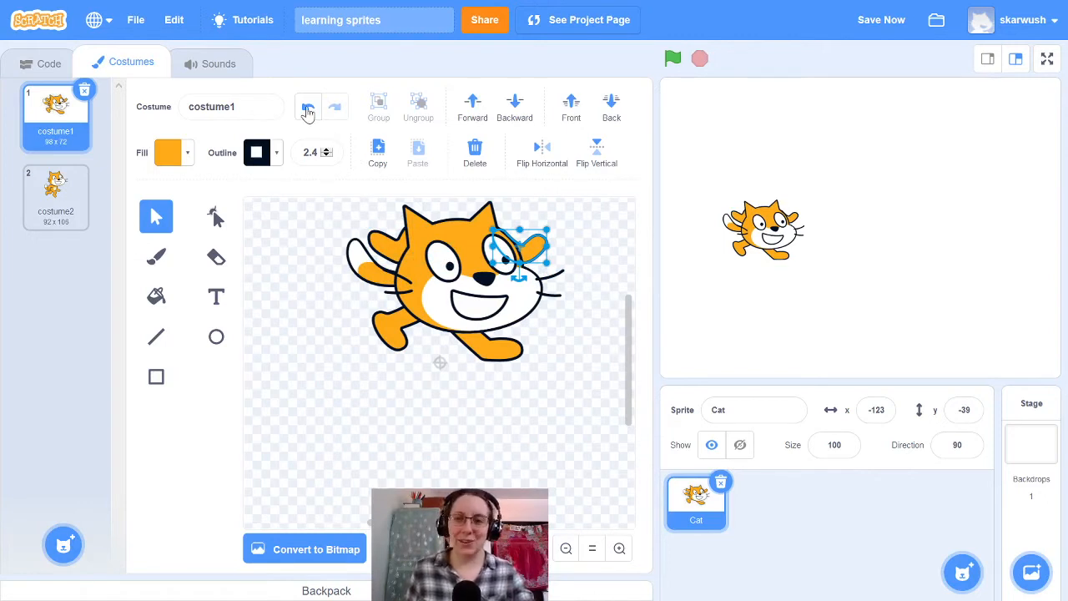
- Undo every body-part move in costume1 to restore the original cat
click(308, 112)
click(308, 111)
click(307, 112)
click(308, 112)
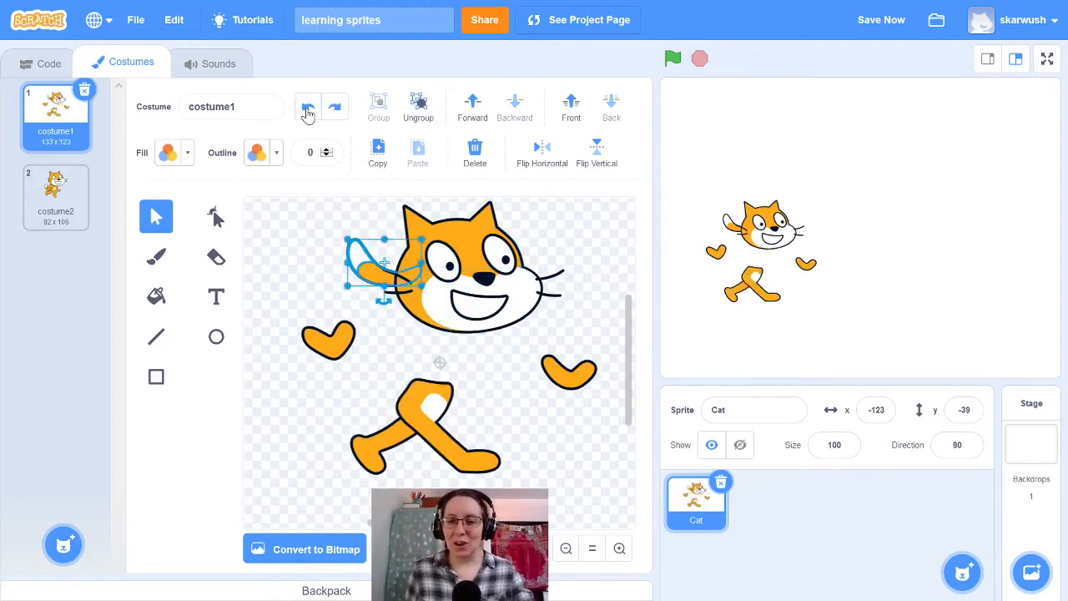
click(307, 112)
click(308, 112)
click(308, 111)
click(308, 111)
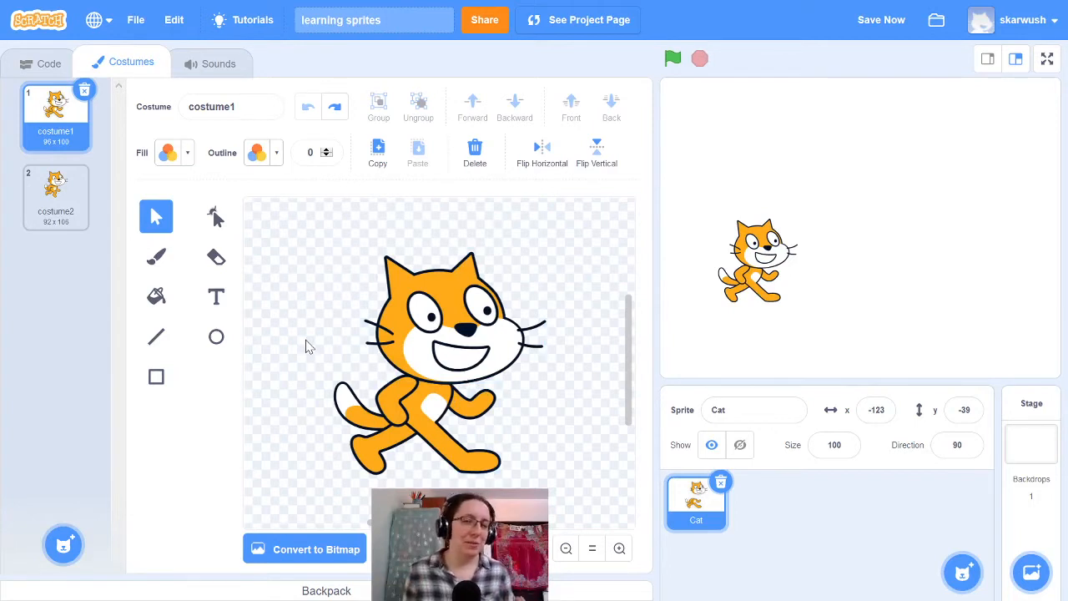
- Reshape the cat's mouth in costume1 into an oversized grin by moving points on its outline
click(215, 219)
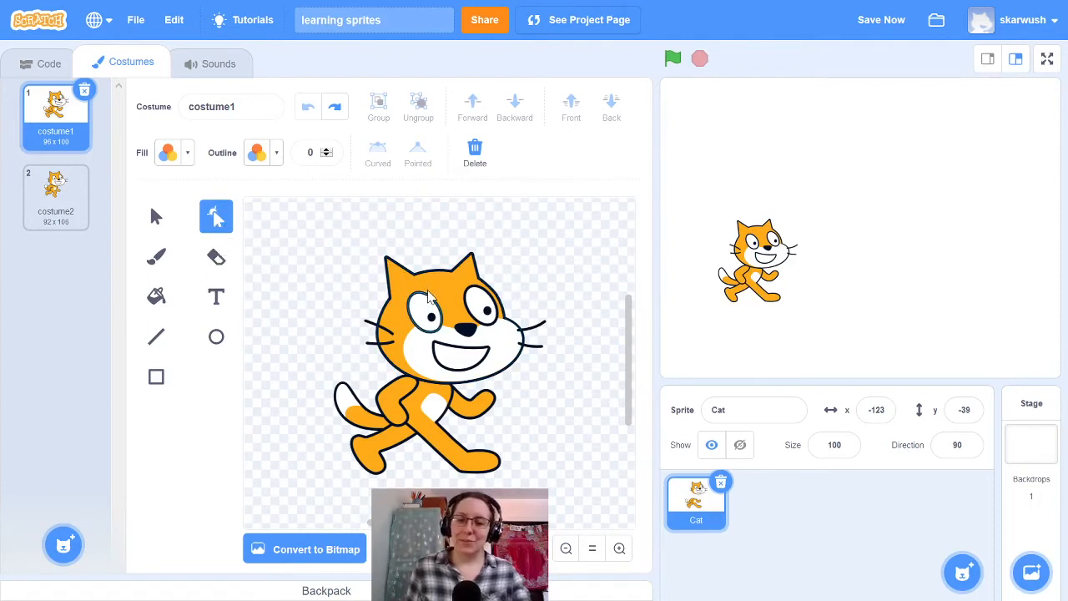
click(464, 360)
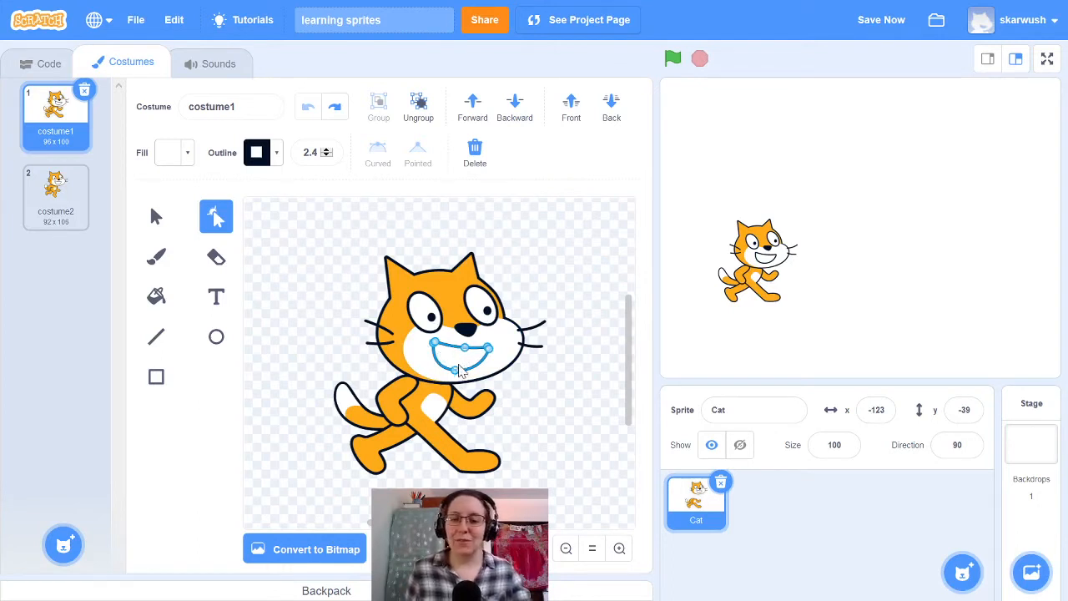
drag(454, 377, 451, 454)
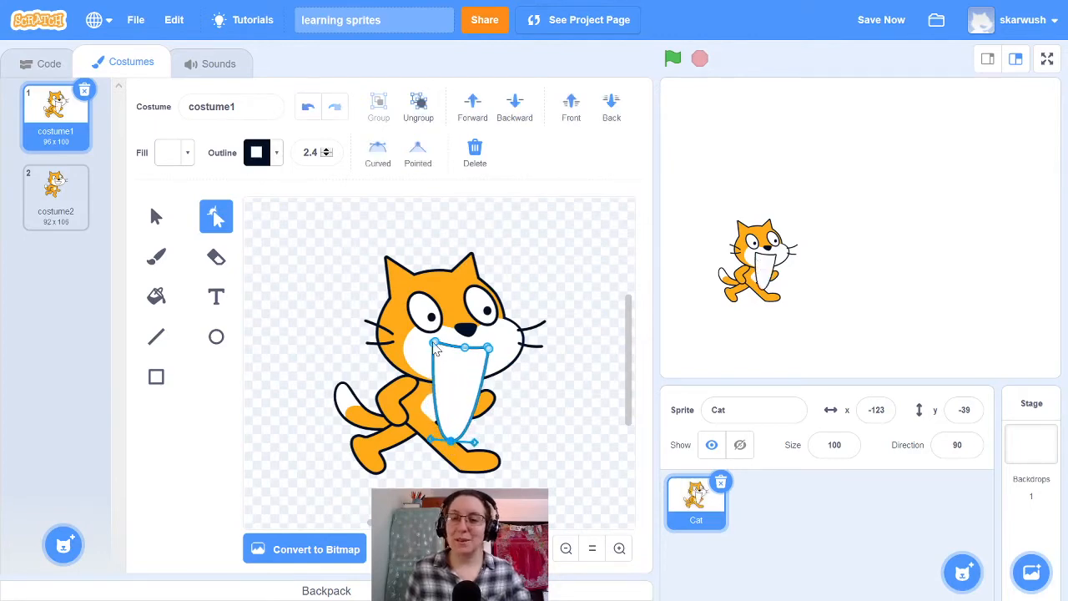
drag(436, 350, 397, 340)
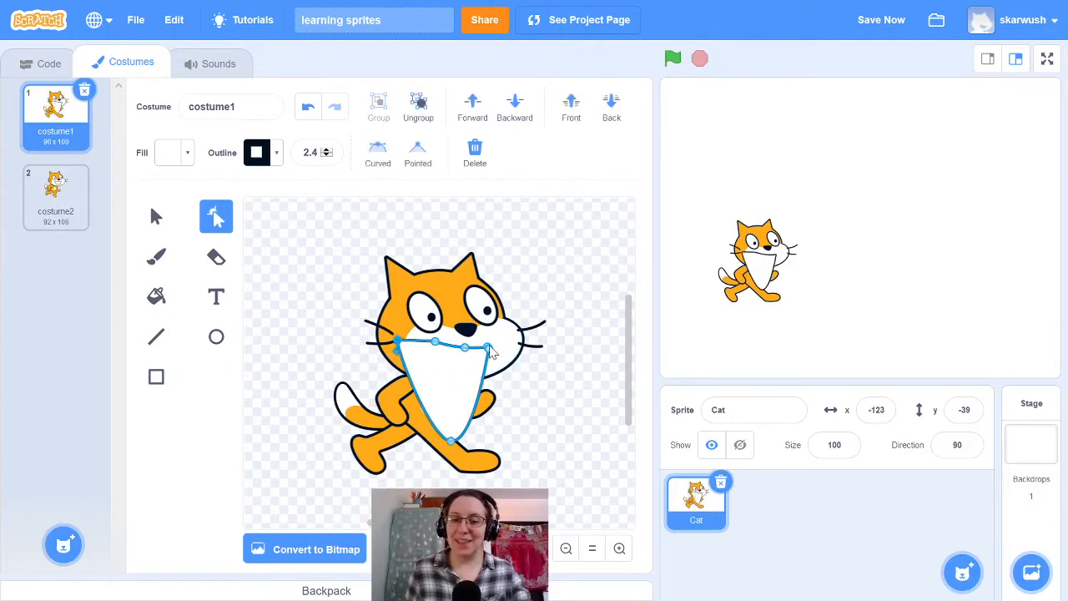
drag(491, 349, 515, 332)
drag(419, 394, 437, 382)
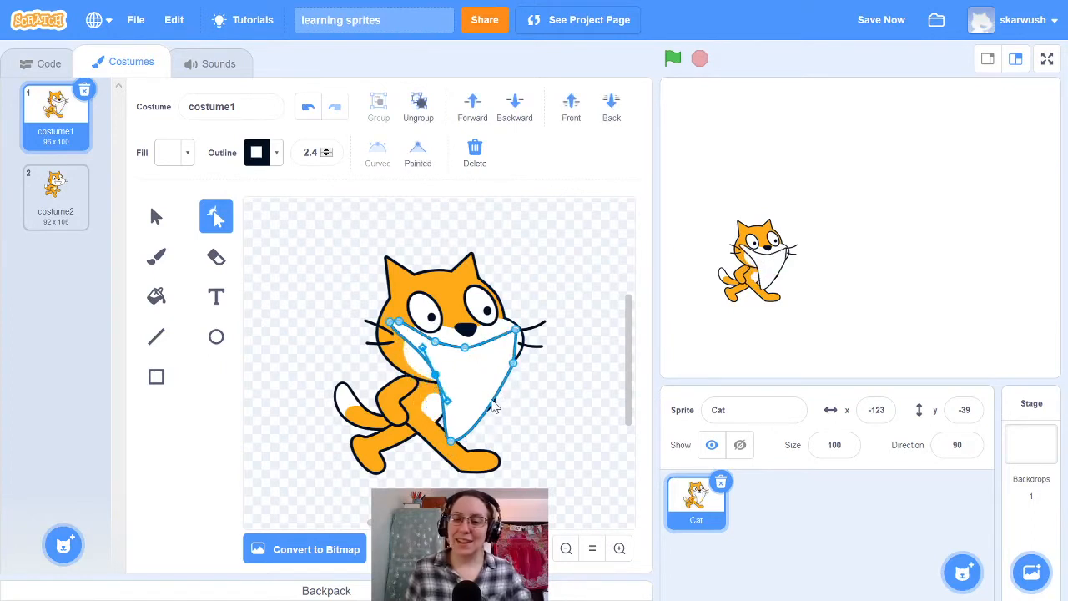
drag(451, 440, 451, 373)
- Pull a point on the eye near the cat's tail side into a long spike and stretch the ear above it outward
click(432, 303)
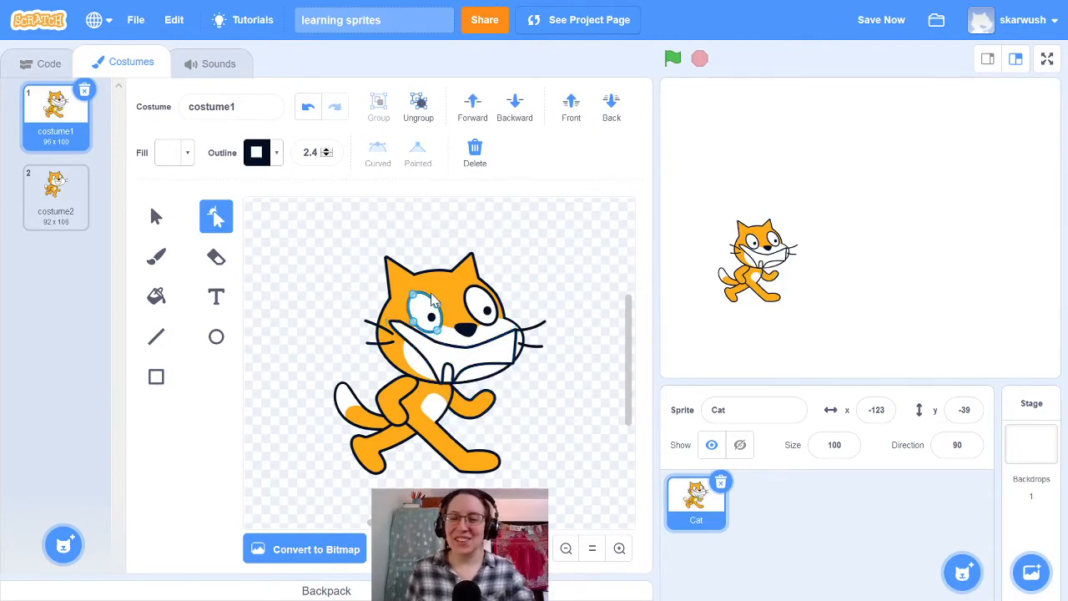
drag(427, 295, 487, 238)
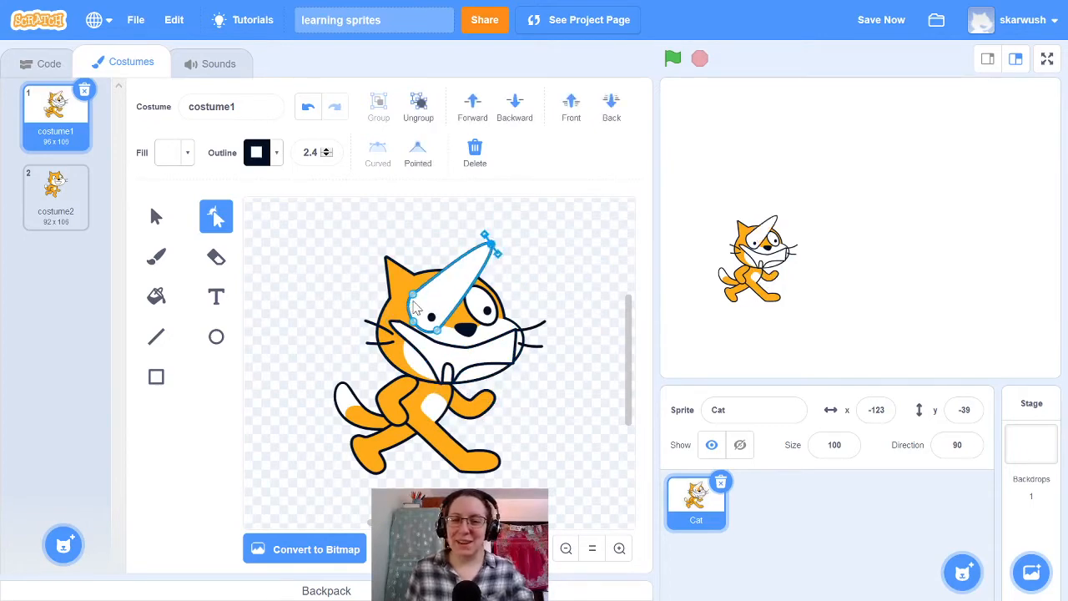
drag(413, 295, 313, 267)
click(398, 267)
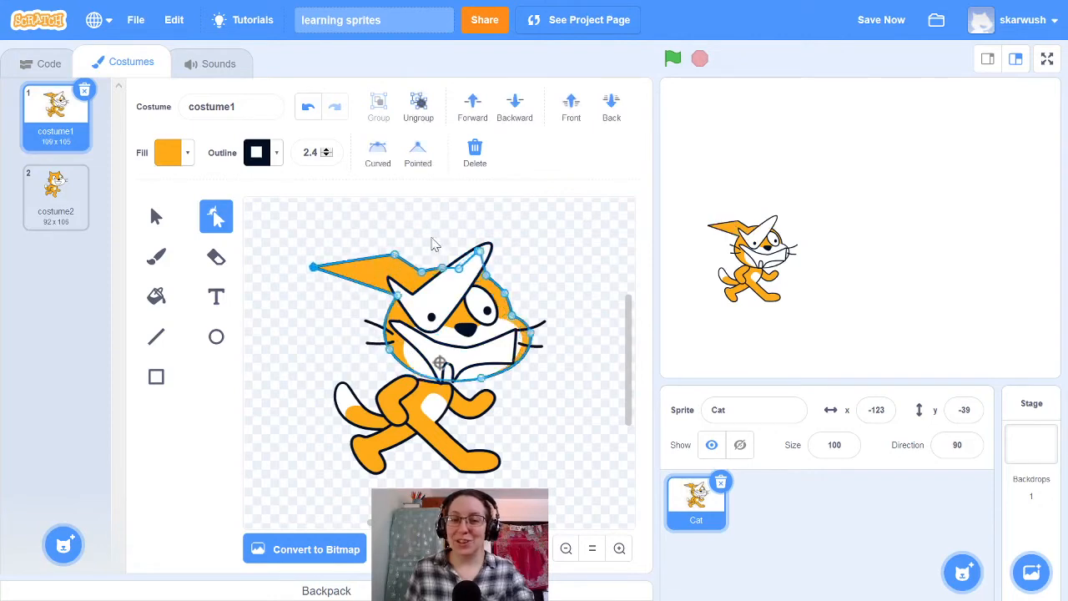
- Undo all the reshaping of the cat's mouth, eye and ear
key(ctrl+z)
key(ctrl+z)
key(ctrl+z)
key(ctrl+z)
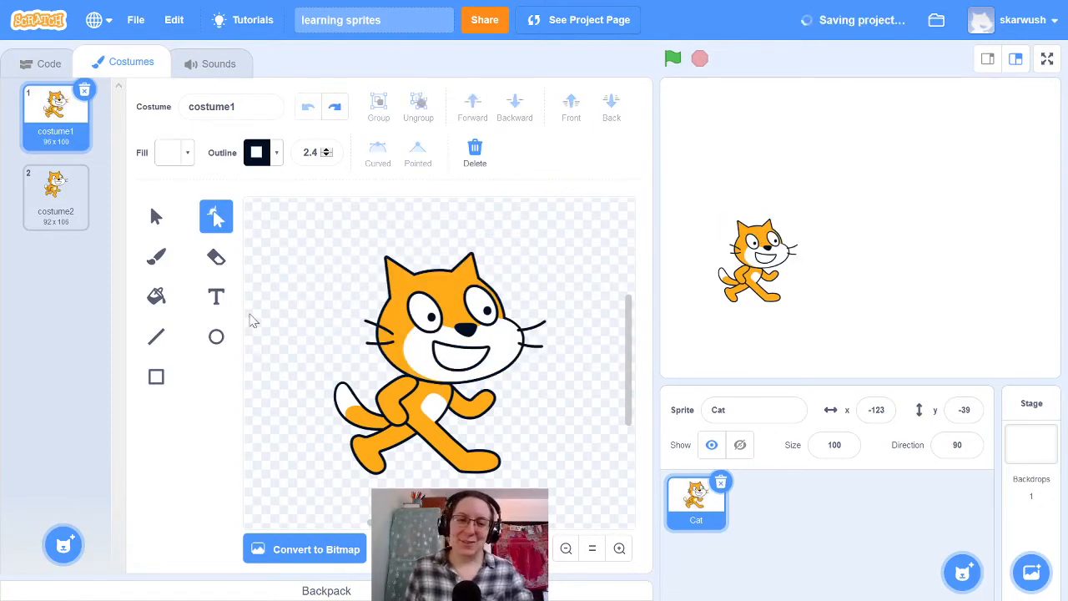
- Draw a small white square beside the cat's ear and distort it by pulling new points out of its sides
click(156, 377)
drag(313, 228, 376, 294)
click(216, 217)
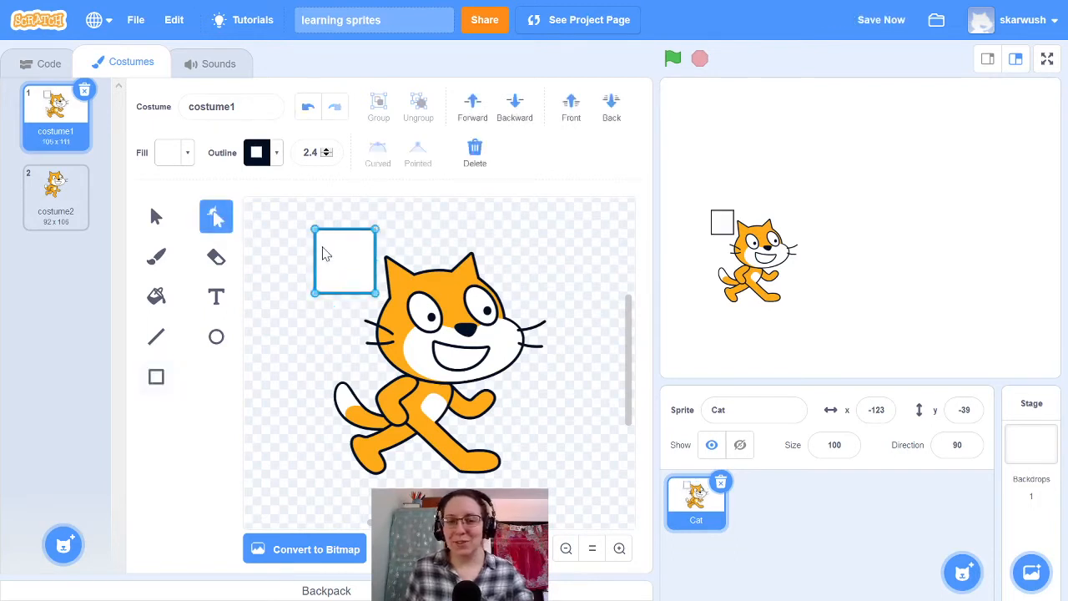
drag(314, 261, 343, 335)
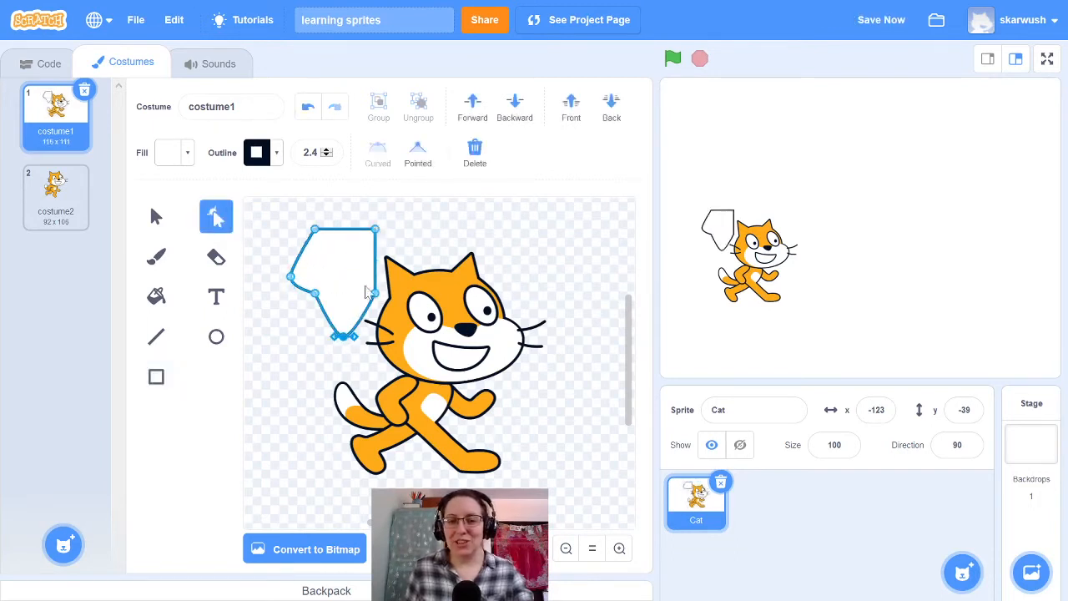
drag(375, 261, 433, 221)
- Undo the square's distortions and the square itself
key(ctrl+z)
key(ctrl+z)
key(ctrl+z)
key(ctrl+z)
key(ctrl+z)
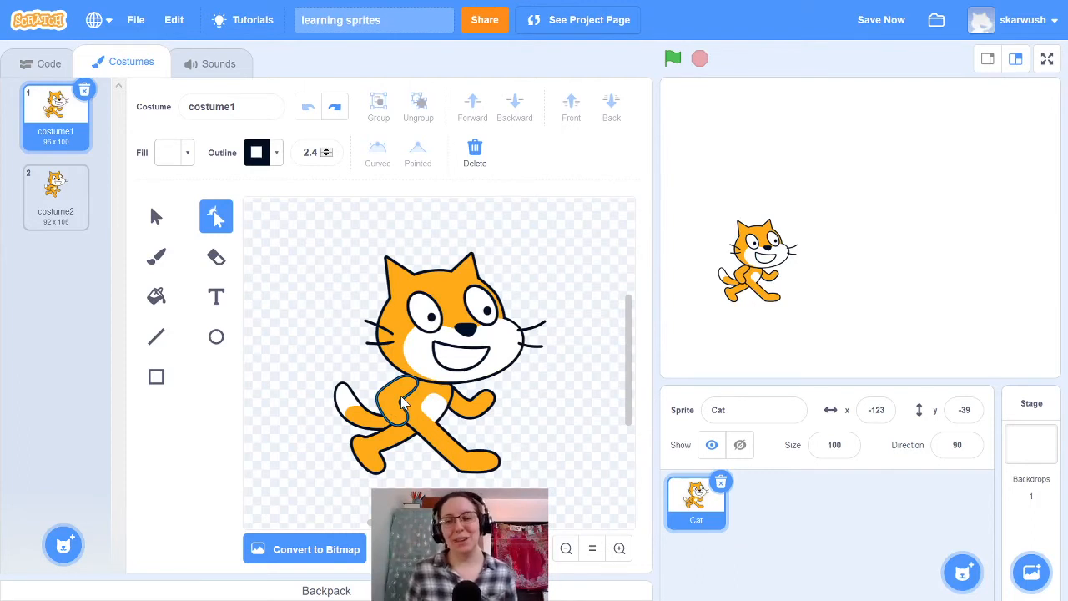
- Delete the Cat sprite and add a fresh Cat from the Animals category of the sprite library
click(721, 483)
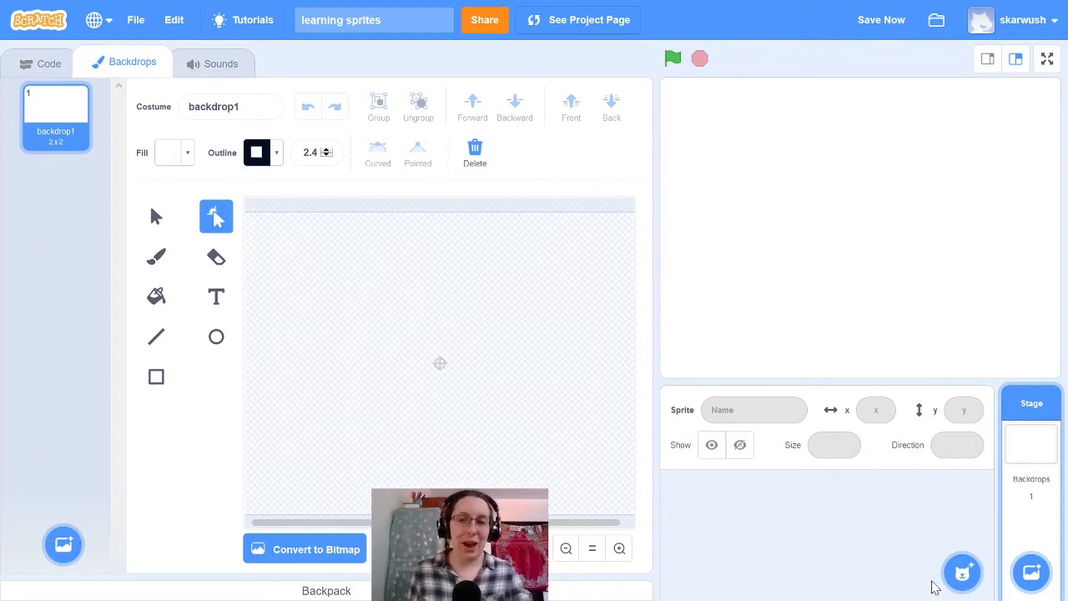
mouse_move(964, 572)
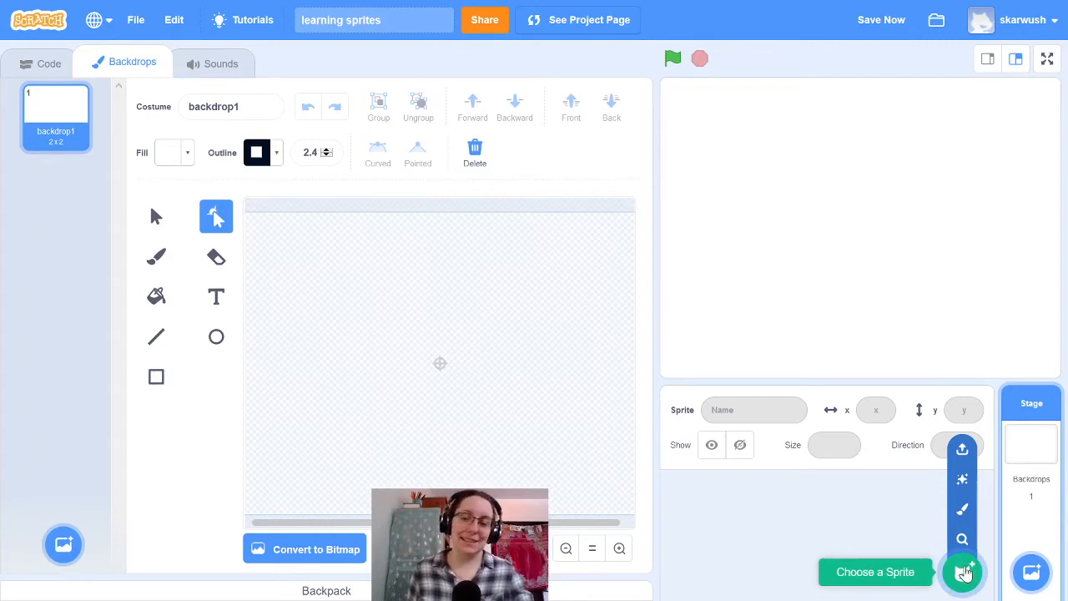
click(965, 573)
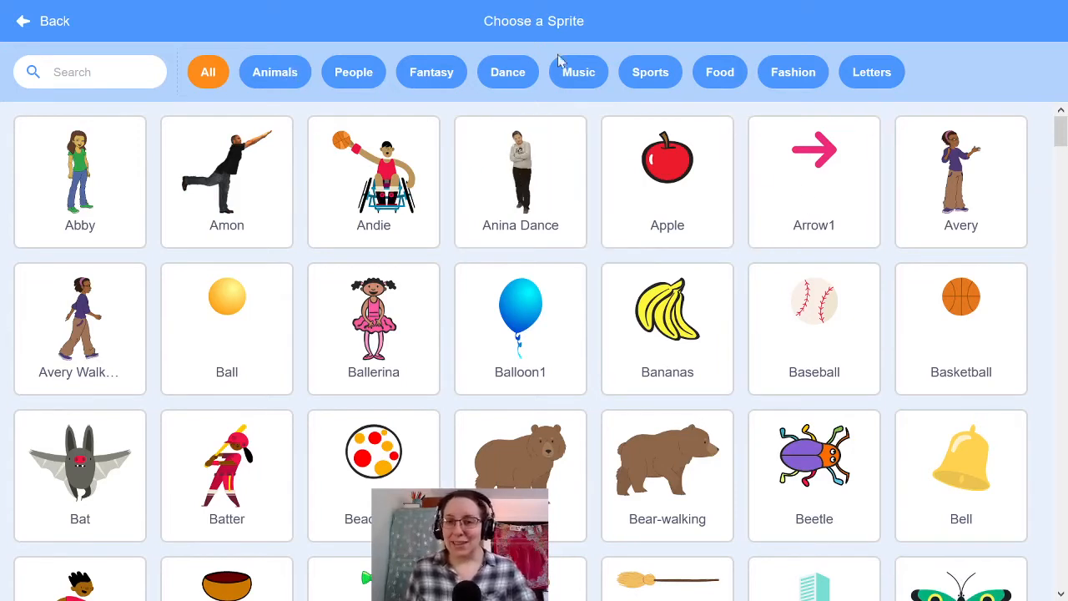
click(289, 81)
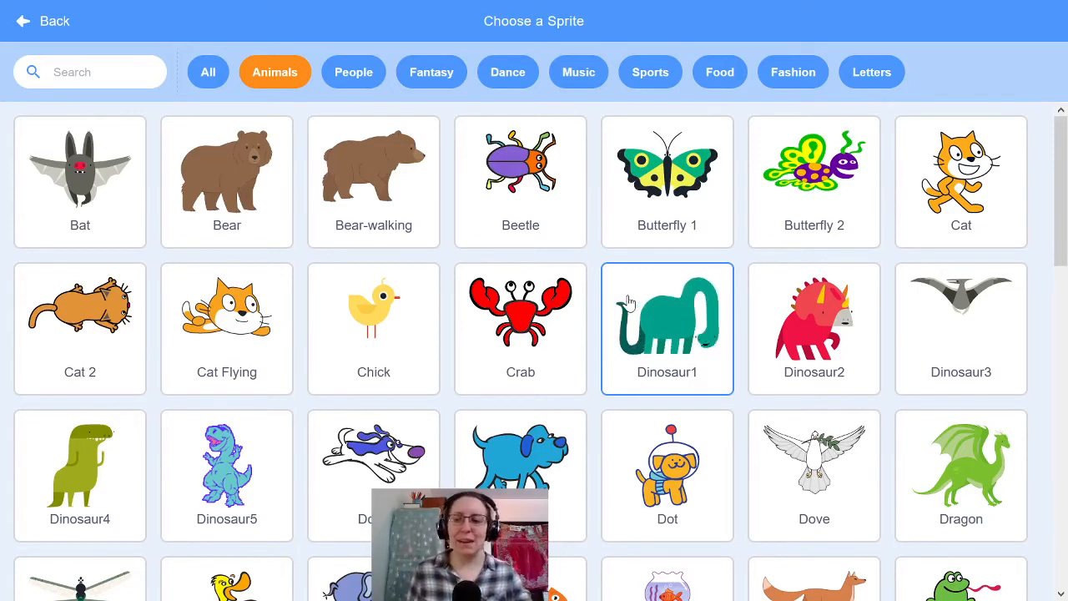
click(973, 192)
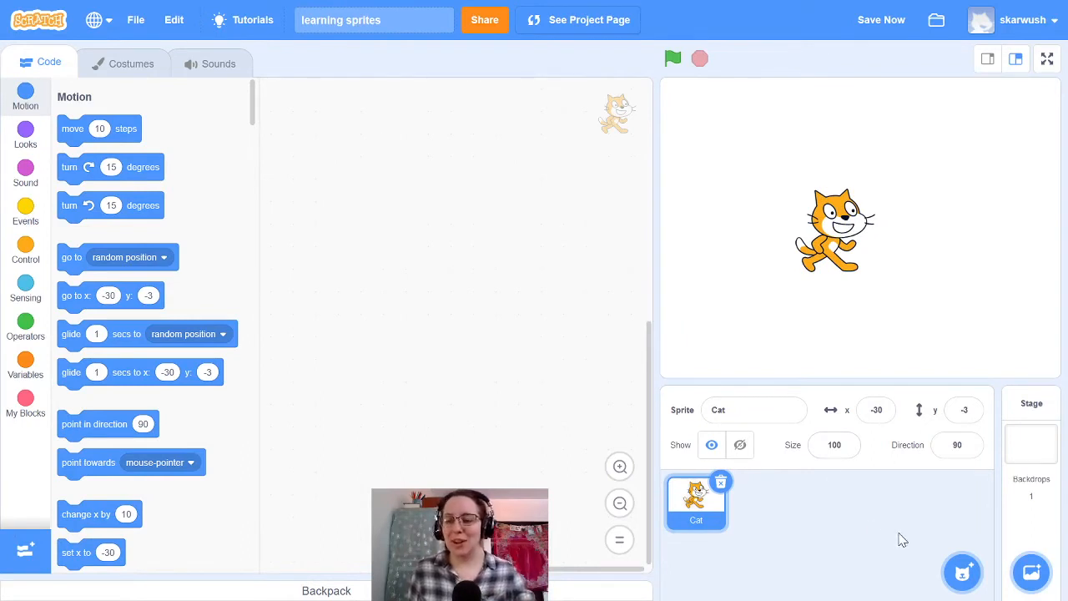
- Add a random surprise sprite and move it off the cat to about x 74, y -76
mouse_move(960, 572)
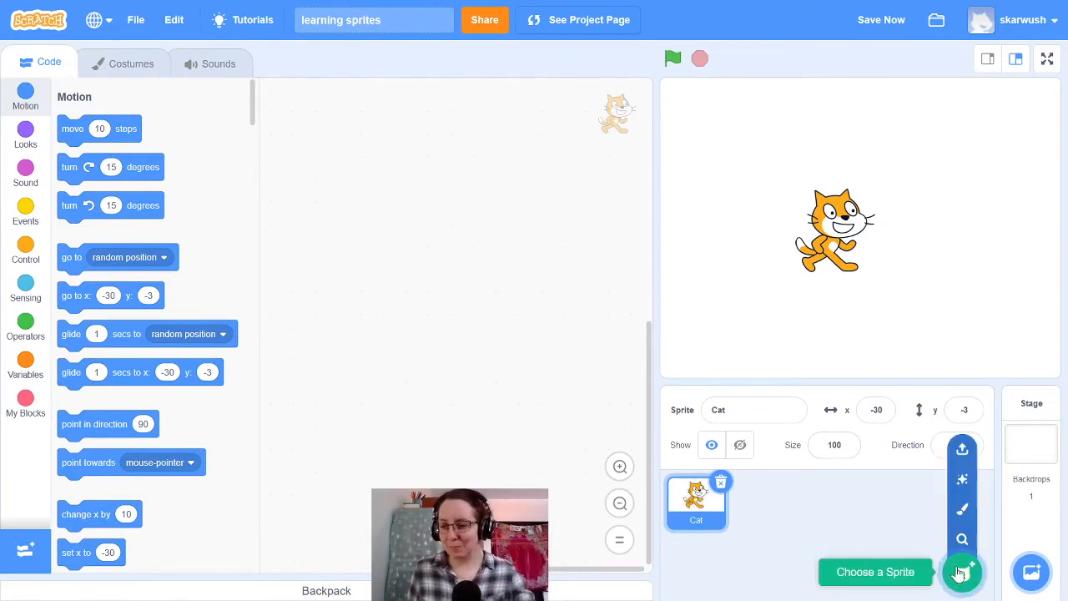
click(971, 489)
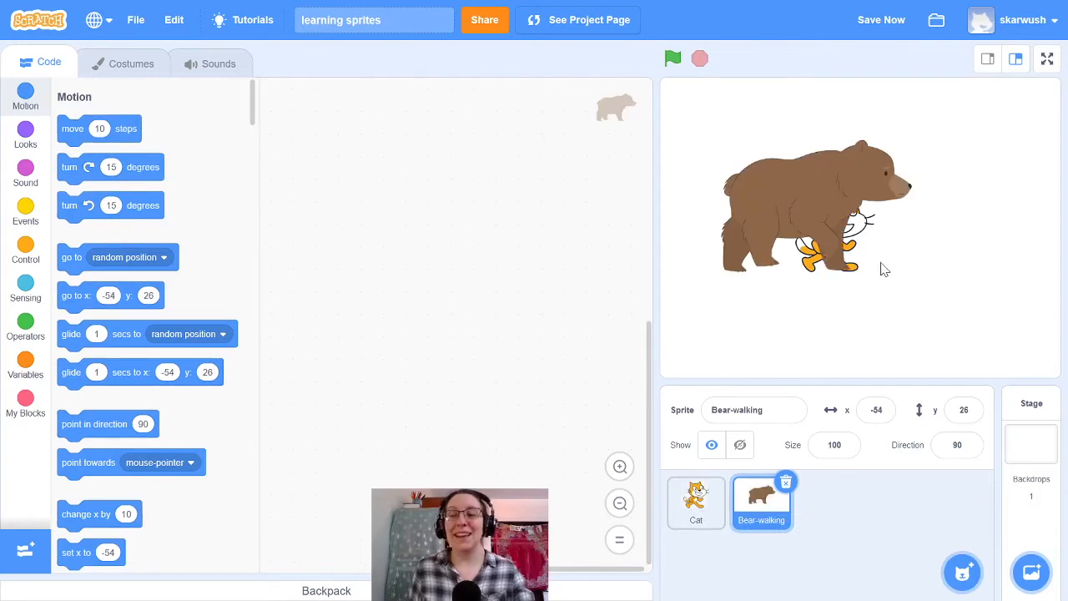
drag(830, 219, 936, 305)
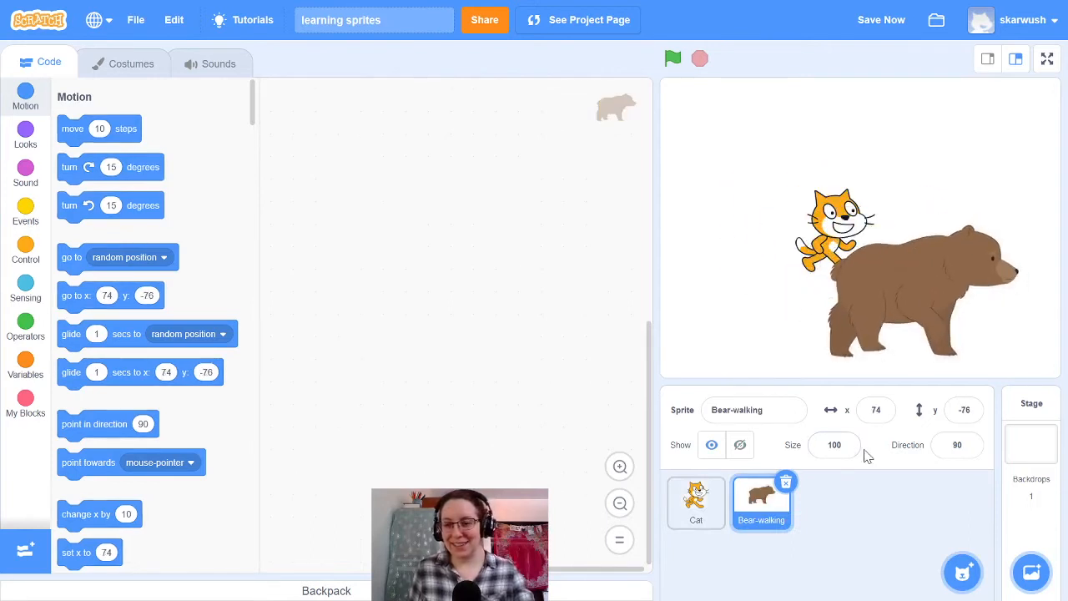
- Set the Bear-walking sprite's size to 50 and place it beside the cat at about x 91, y 0
click(834, 445)
key(BackSpace)
text(5)
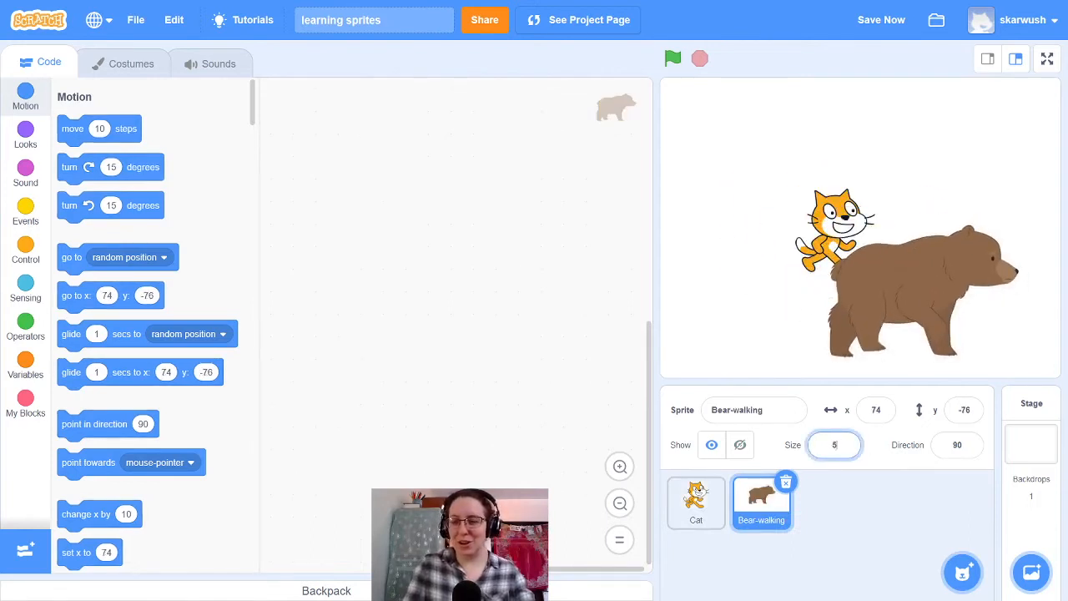
text(0)
key(Return)
drag(923, 292, 935, 231)
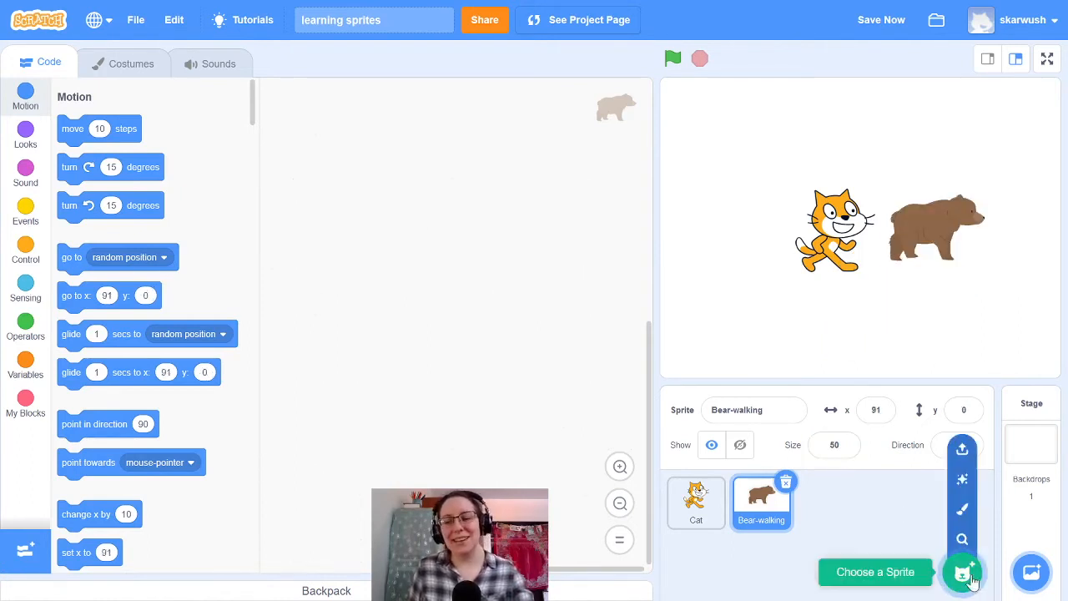
- Paint a new green turtle sprite with a domed shell, legs, tail and head, reshaping the basic shapes
click(962, 510)
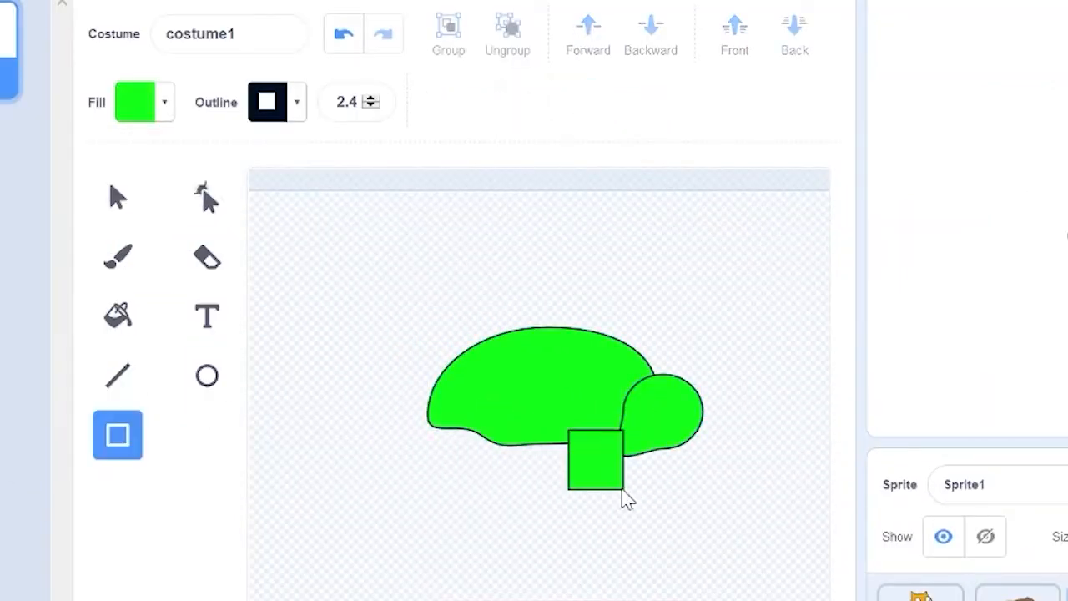
drag(622, 491, 627, 495)
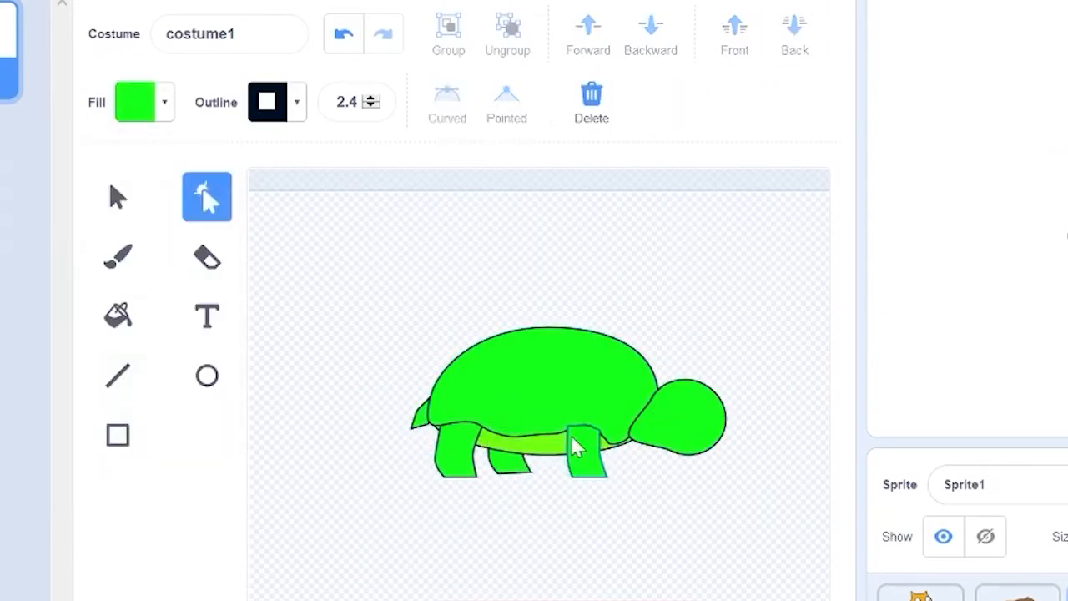
click(545, 335)
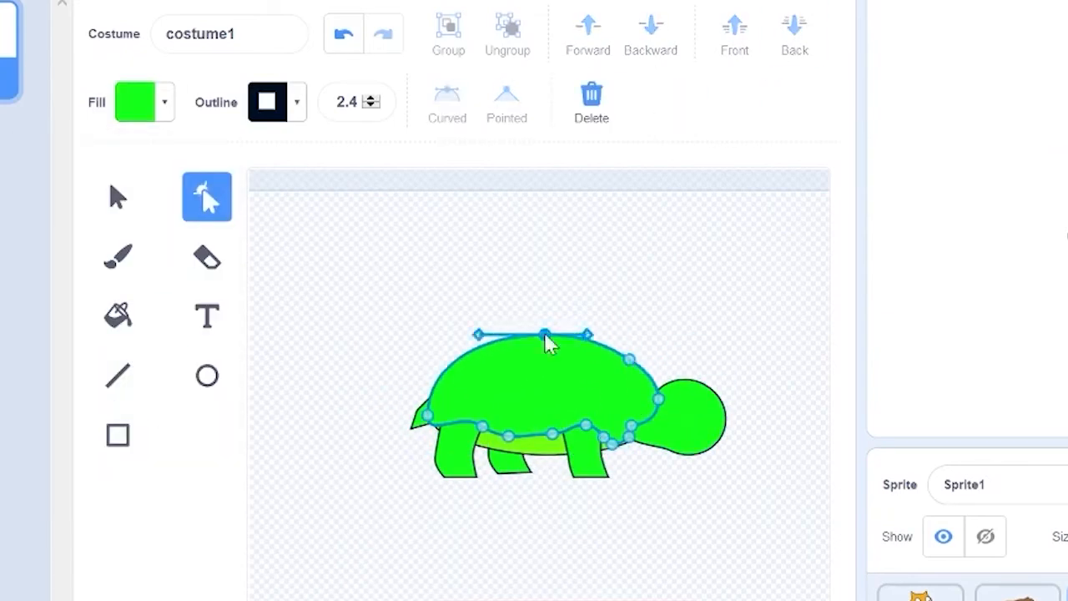
click(706, 567)
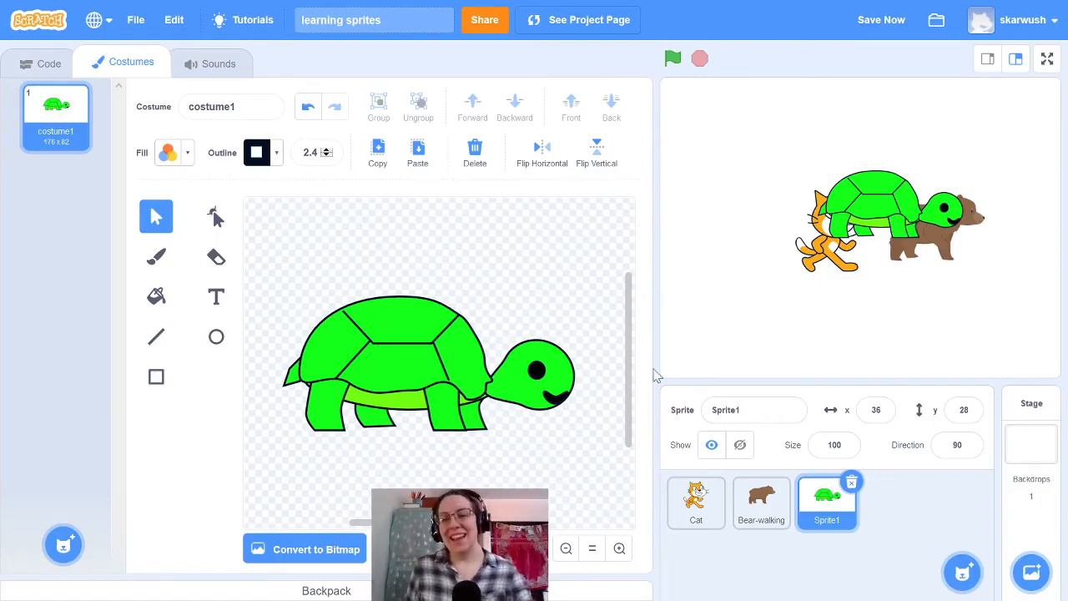
- Move the turtle sprite below the cat to about x -21, y -101 and set its size to 50
drag(884, 237, 839, 333)
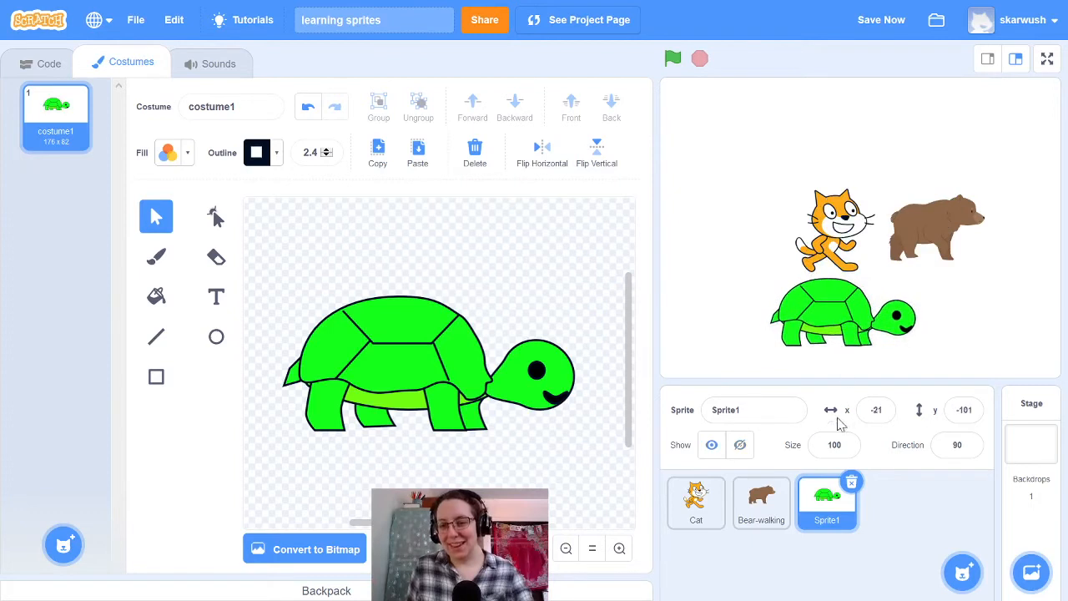
click(847, 445)
key(BackSpace)
key(BackSpace)
key(BackSpace)
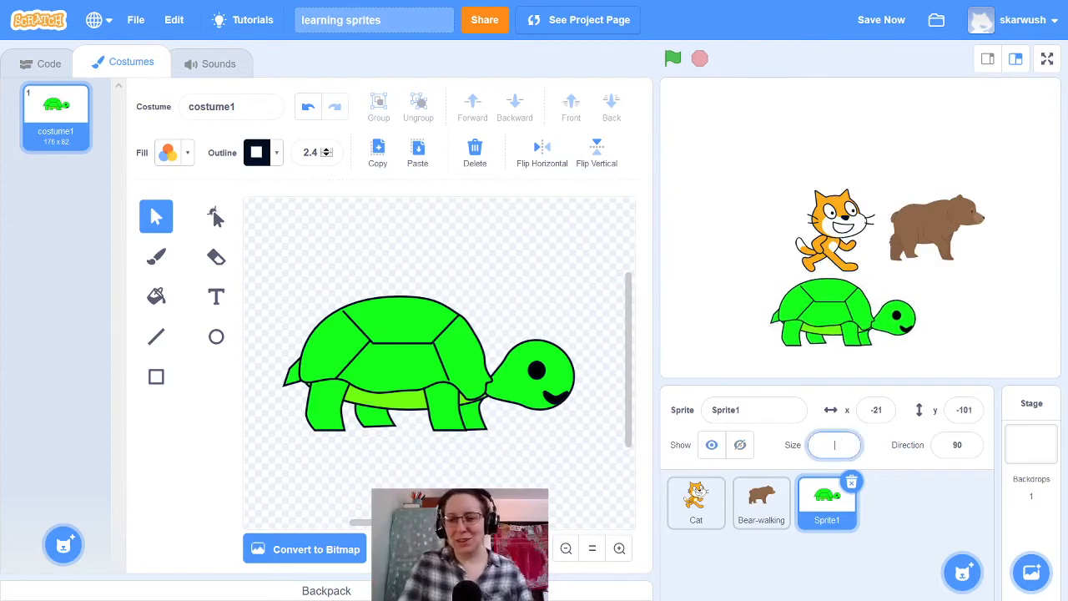
text(50)
key(Return)
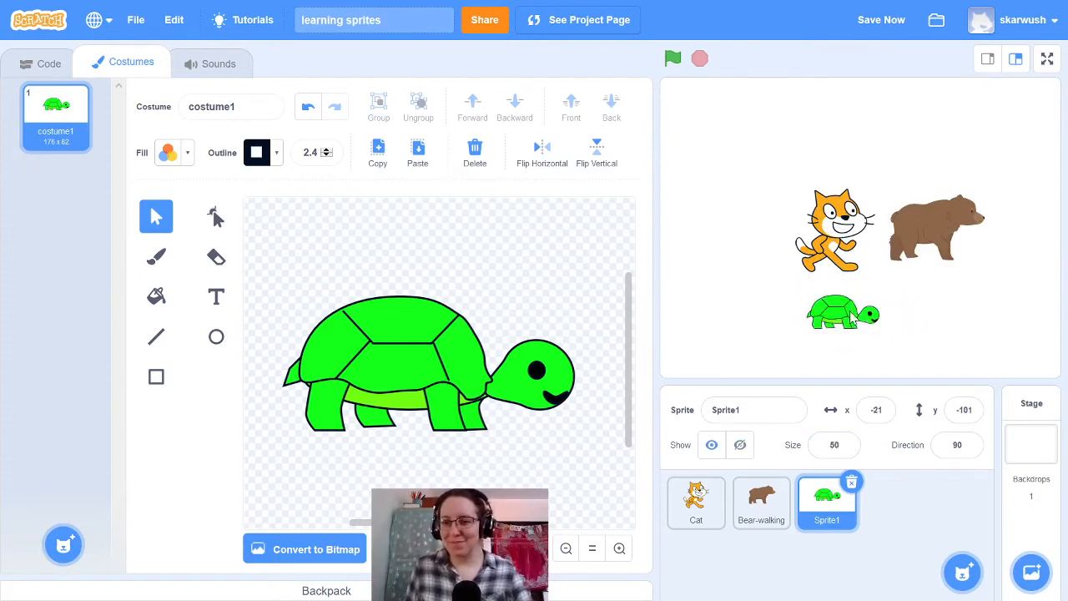
- Move the green turtle up to about x -7, y -75, and upload the "big turtle" image as a new sprite
drag(836, 311, 859, 291)
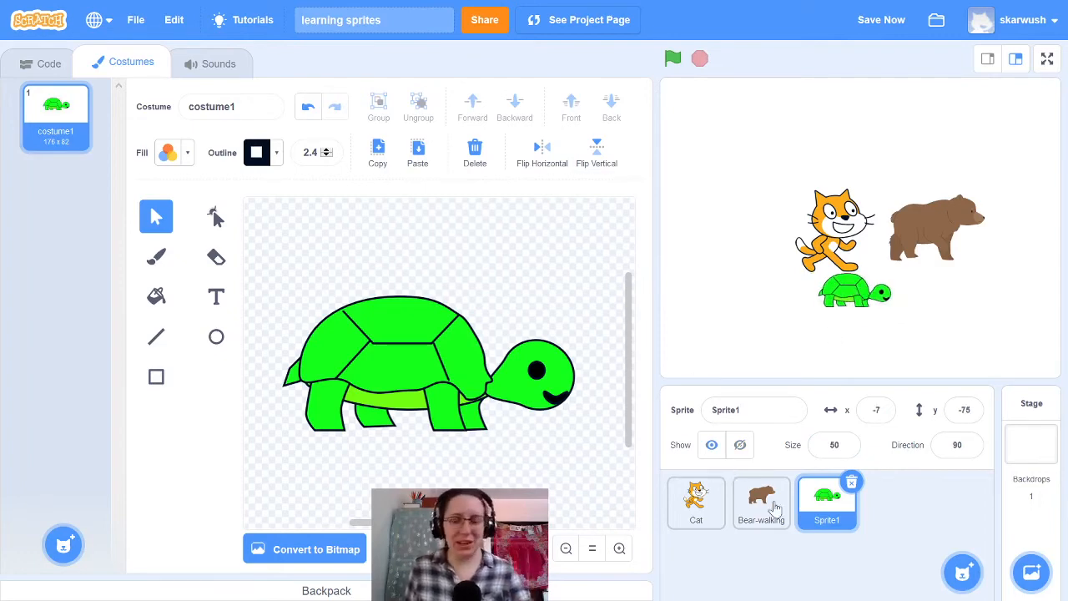
mouse_move(961, 573)
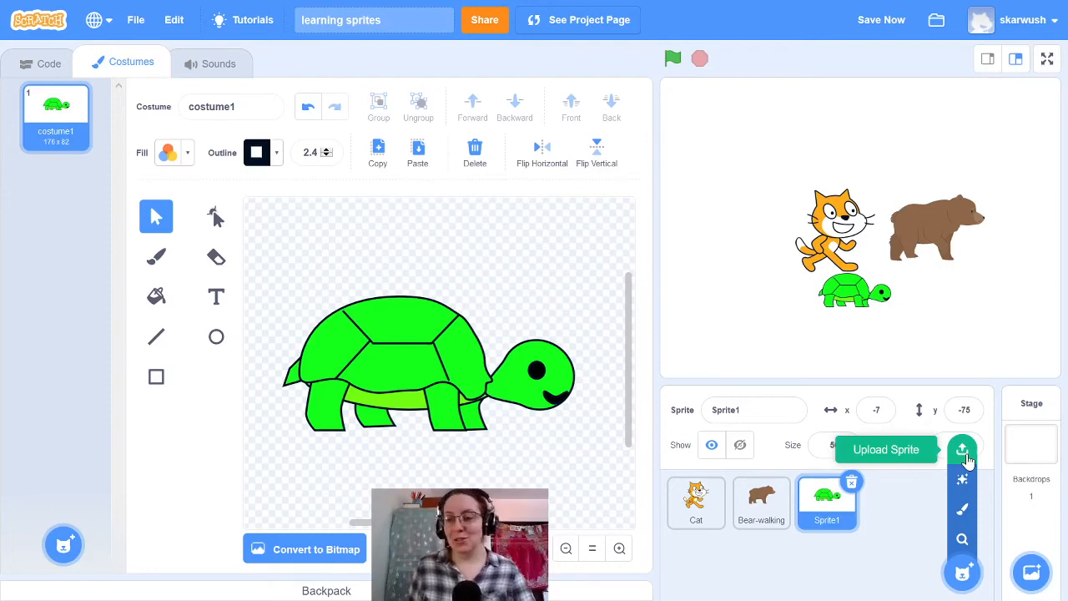
click(964, 454)
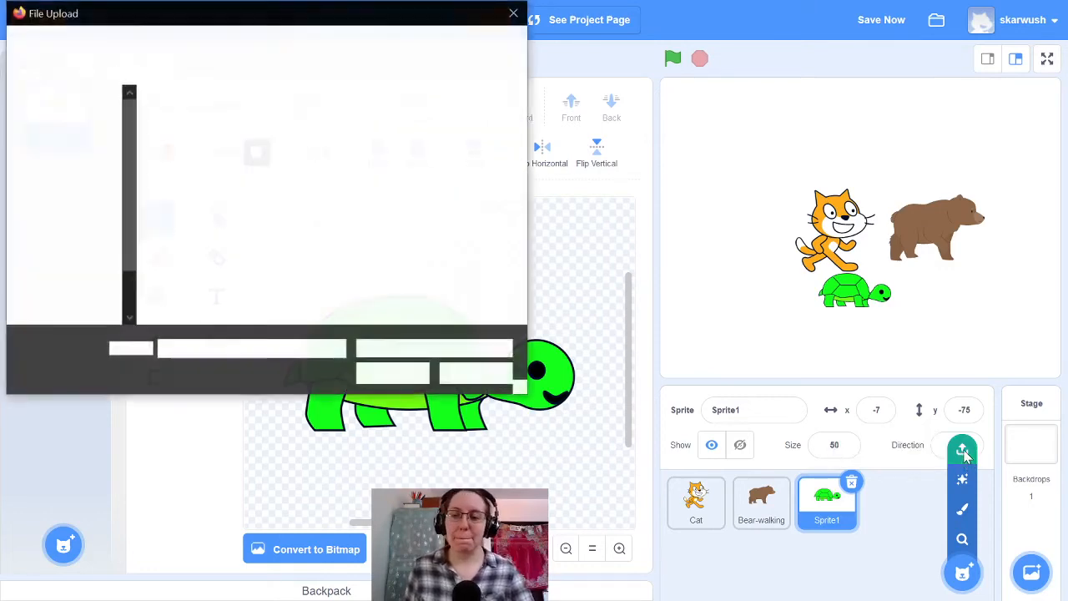
click(207, 149)
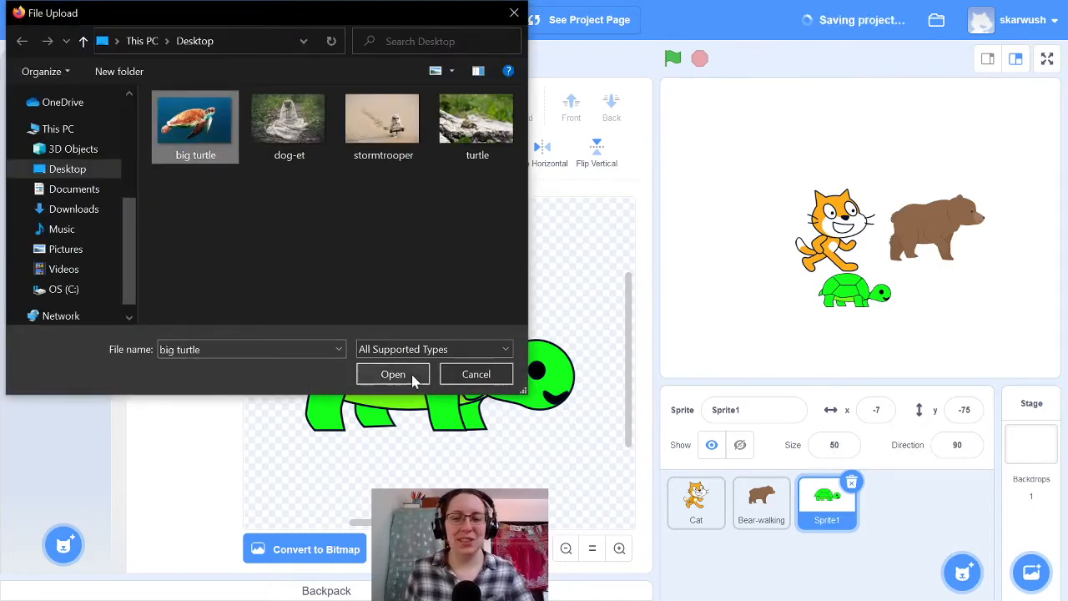
click(417, 376)
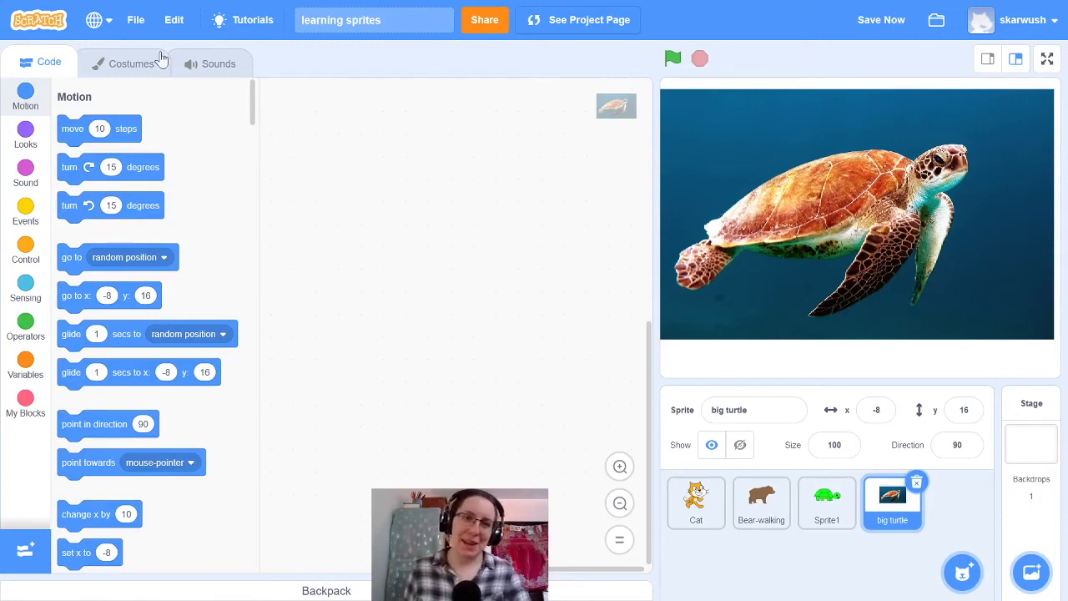
- Erase most of the blue background around the turtle in the big turtle costume, using an enlarged eraser
click(115, 74)
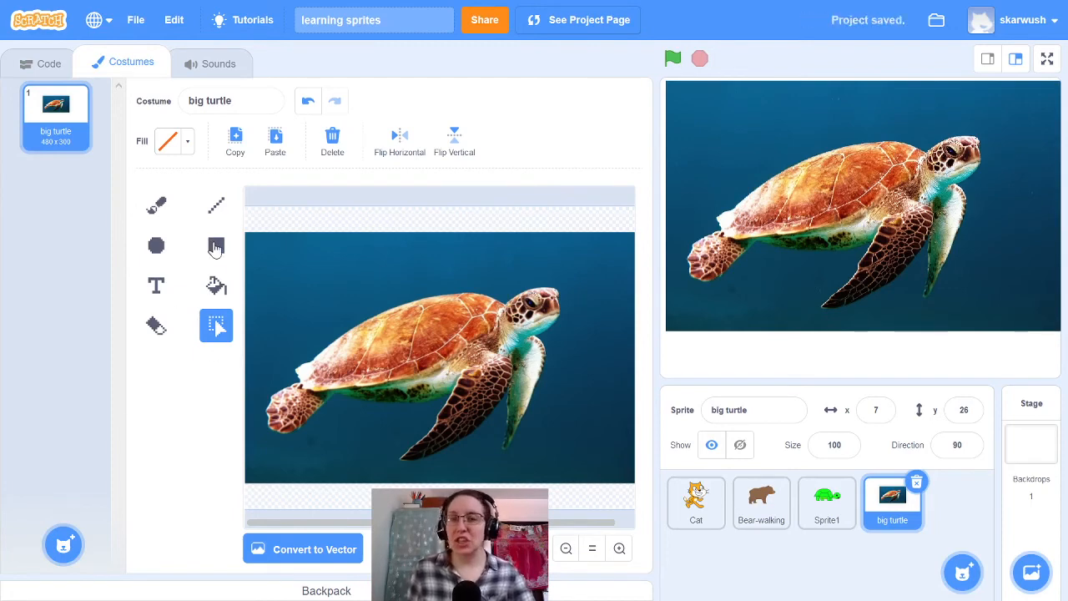
click(156, 327)
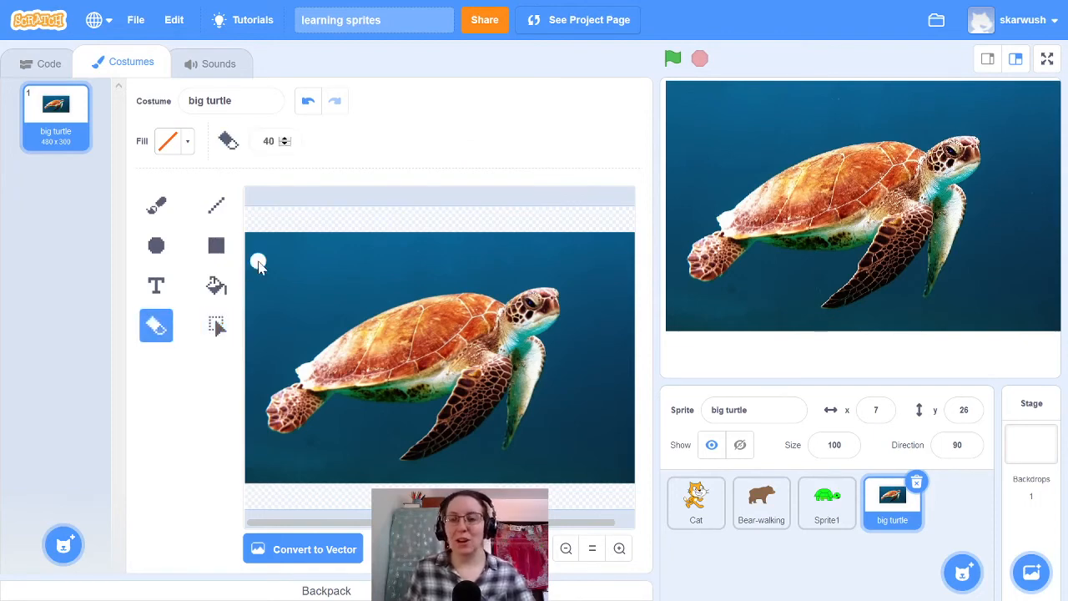
click(284, 138)
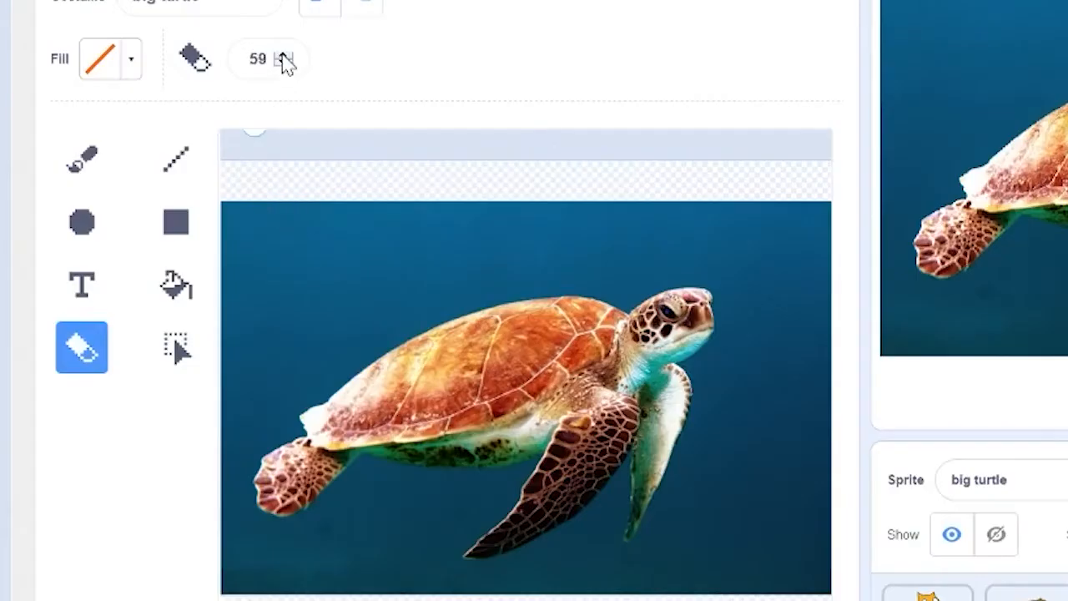
drag(264, 253, 631, 242)
mouse_move(826, 217)
mouse_down()
mouse_move(799, 553)
mouse_move(715, 425)
mouse_move(353, 525)
mouse_move(388, 323)
mouse_move(735, 271)
mouse_up()
drag(456, 581, 689, 528)
click(809, 600)
mouse_move(561, 152)
mouse_down()
mouse_move(691, 152)
mouse_move(711, 167)
mouse_up()
- Reduce the eraser size to 33 and erase the remaining blue edges around the turtle's head, shell and flippers
click(283, 63)
mouse_move(314, 559)
mouse_down()
mouse_move(508, 565)
mouse_move(437, 593)
mouse_move(408, 592)
mouse_move(834, 553)
mouse_up()
scroll(632, 339, right, 5)
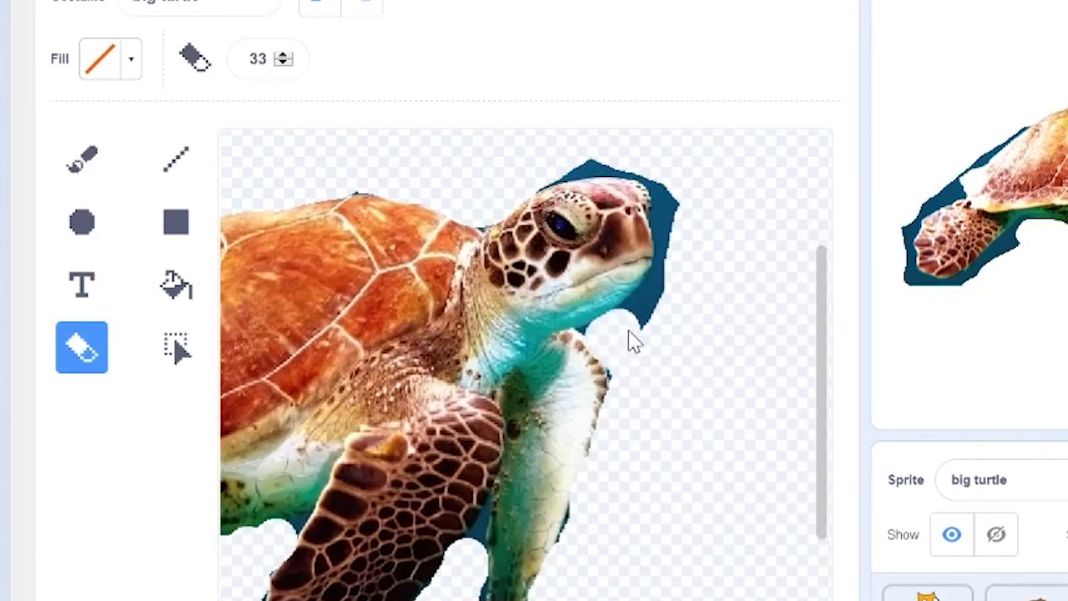
scroll(600, 334, left, 5)
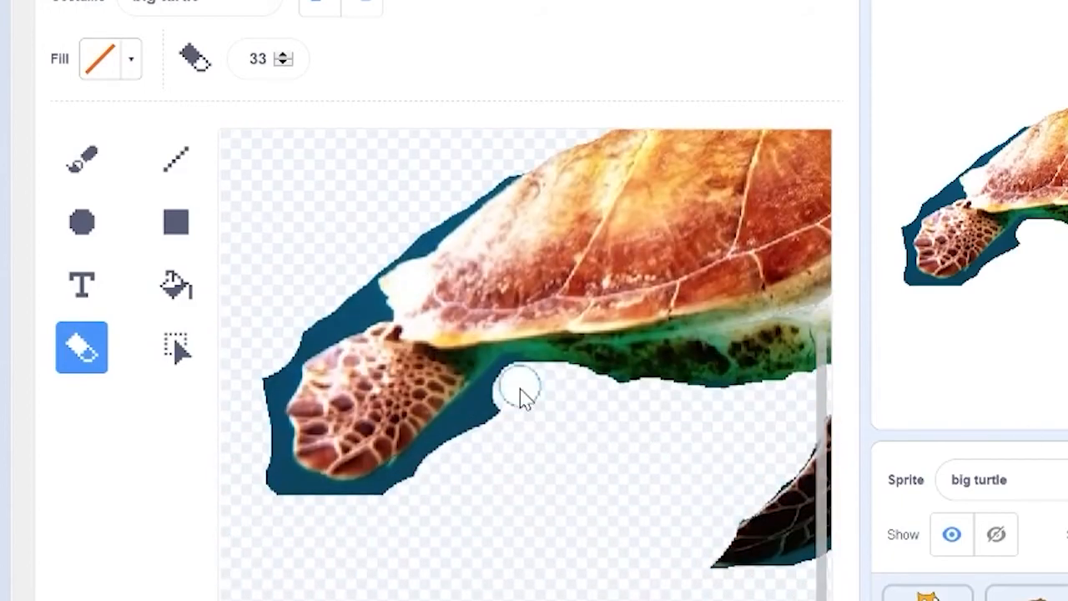
mouse_move(520, 393)
mouse_down()
mouse_move(382, 317)
mouse_move(519, 177)
mouse_up()
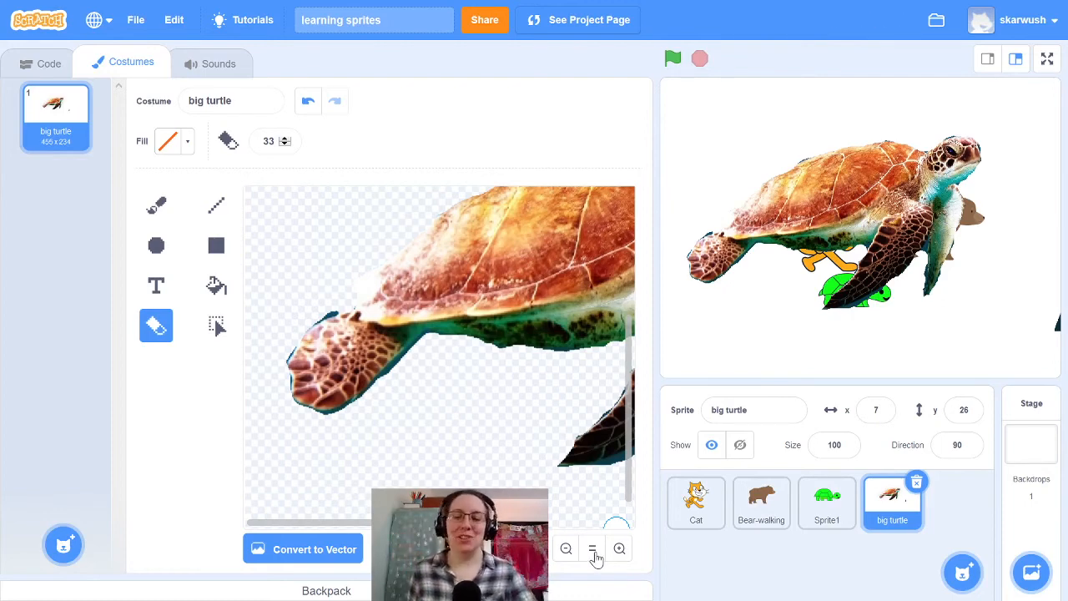
click(594, 549)
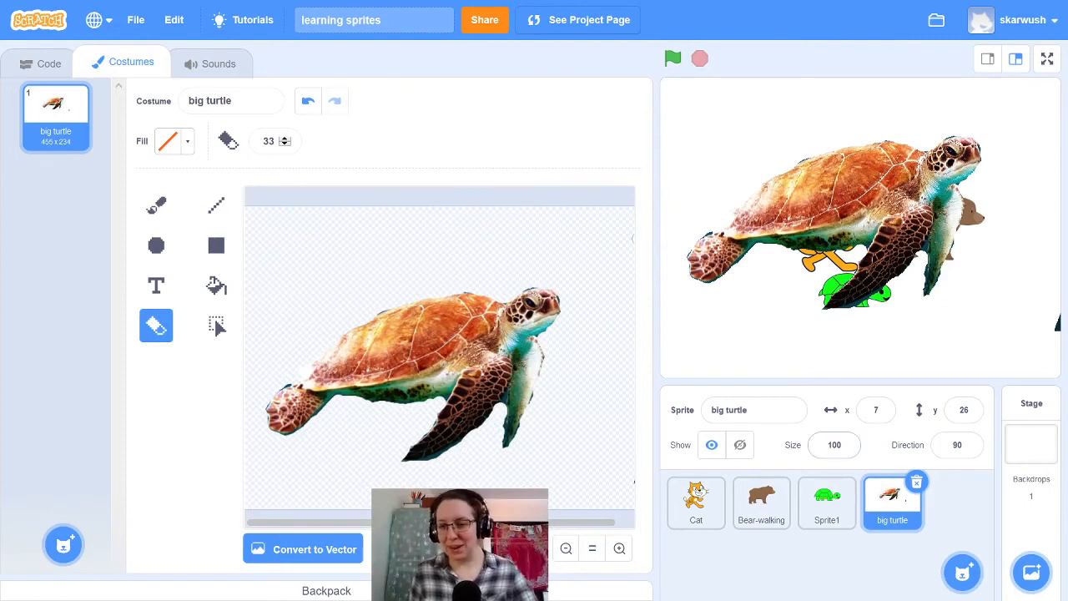
- Set the big turtle sprite's size to 50
click(834, 445)
key(BackSpace)
text(0)
key(Return)
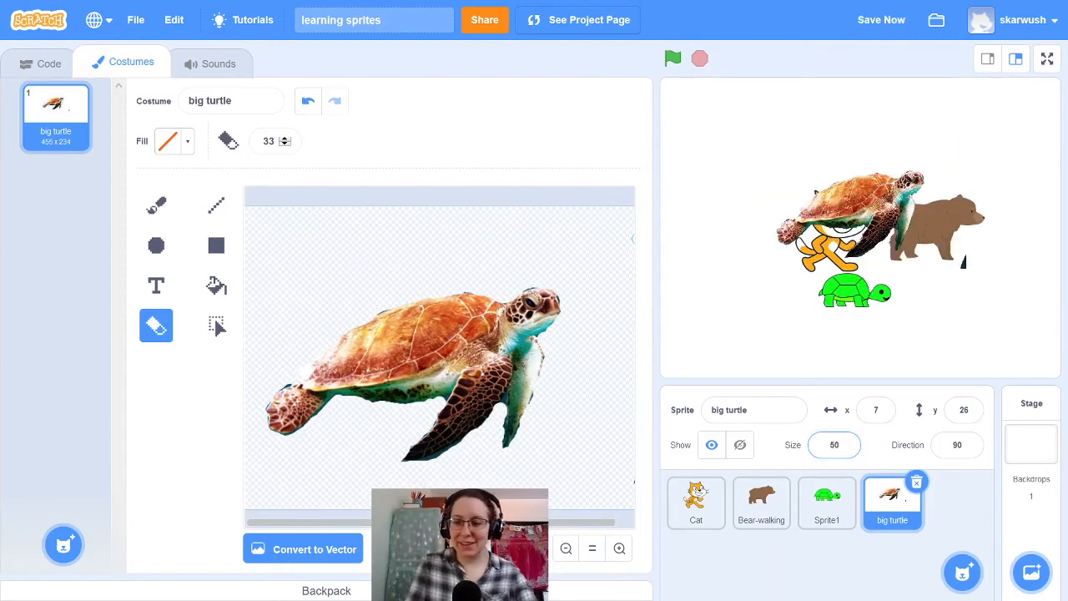
- Move the big turtle above the cat to about x -84, y 89, and erase the stray speck in its costume
drag(842, 266, 876, 278)
click(632, 482)
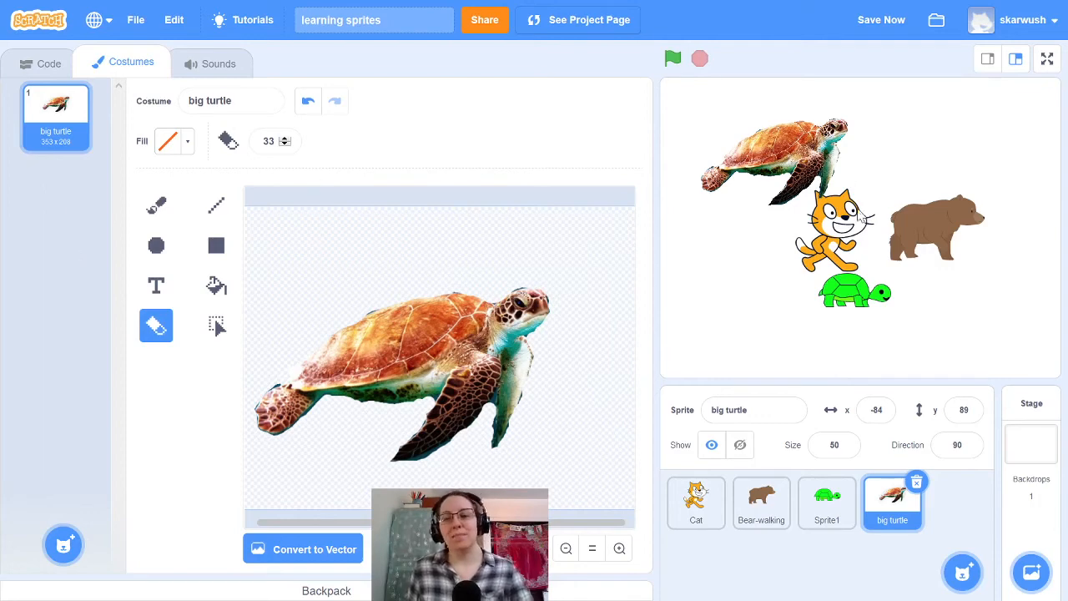
- Step through the Bear-walking sprite's costumes from bear-walk-b to bear-walk-f and return to bear-walk-a
click(710, 513)
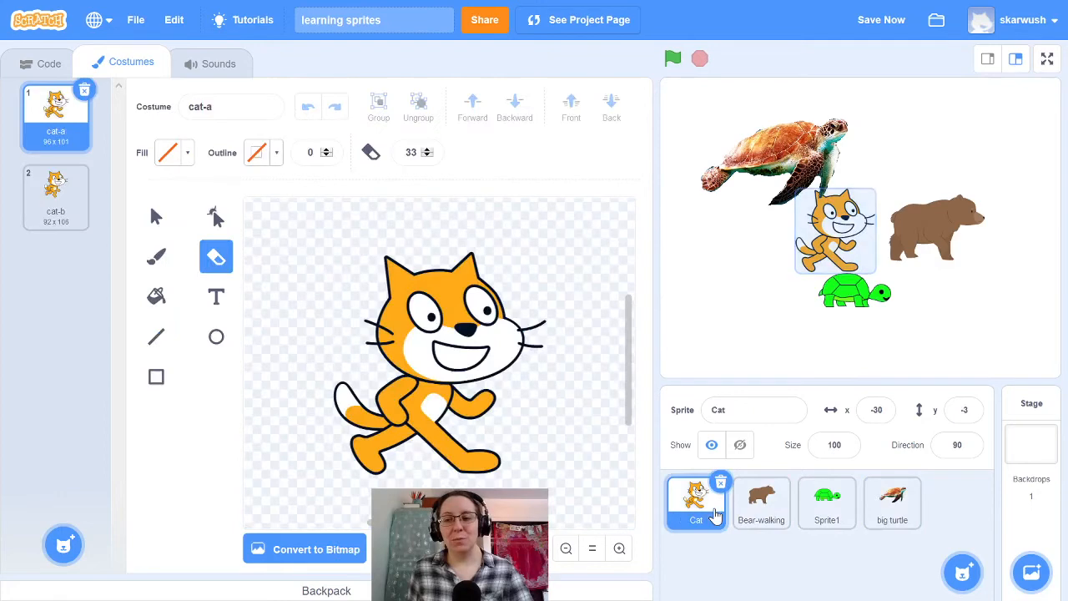
click(759, 514)
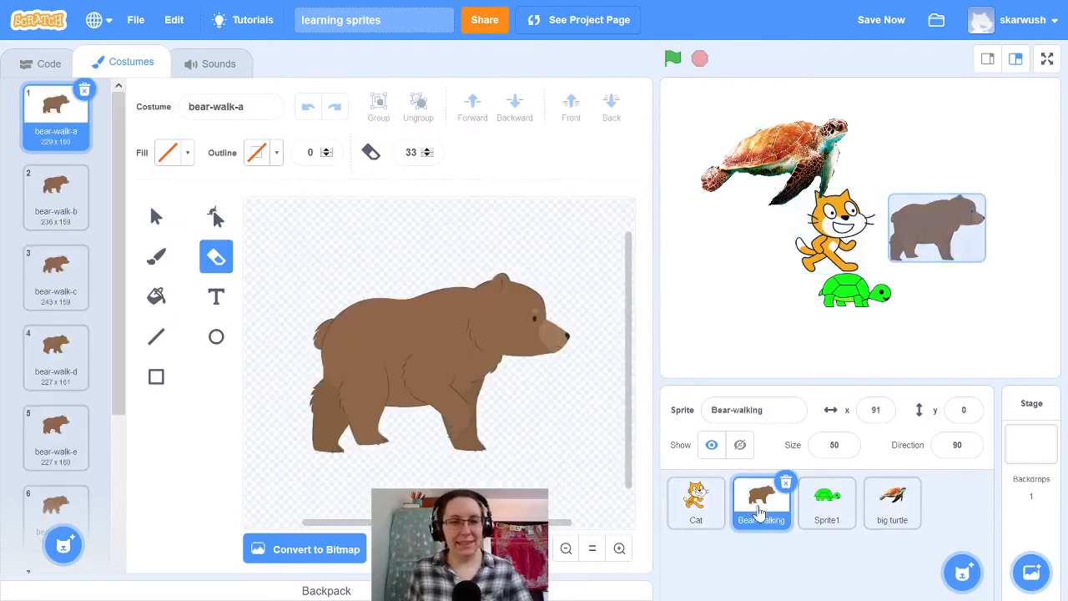
click(53, 204)
click(51, 271)
click(50, 335)
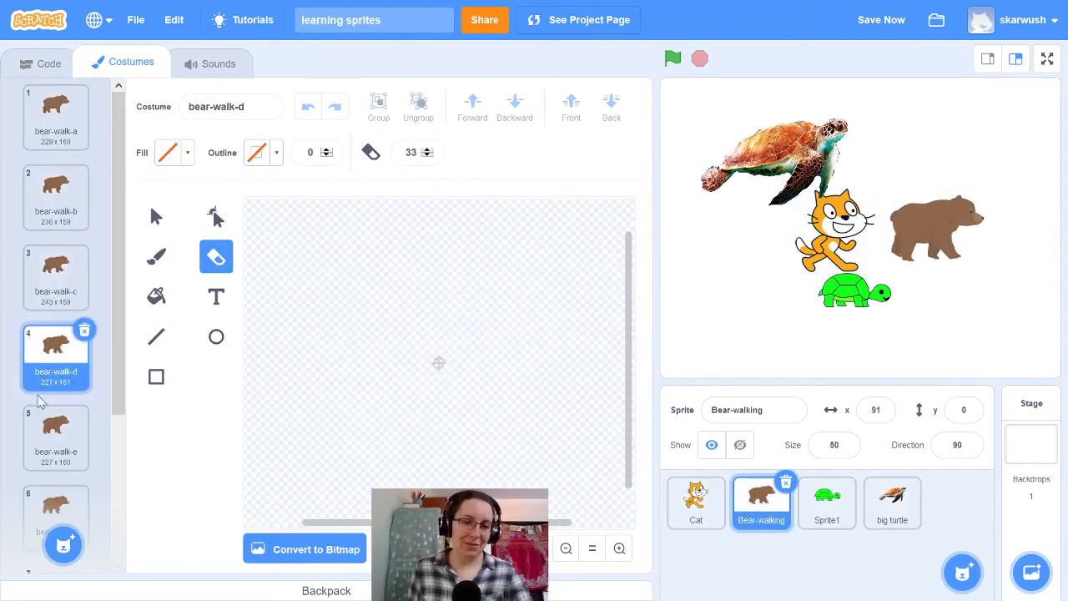
click(46, 426)
click(50, 510)
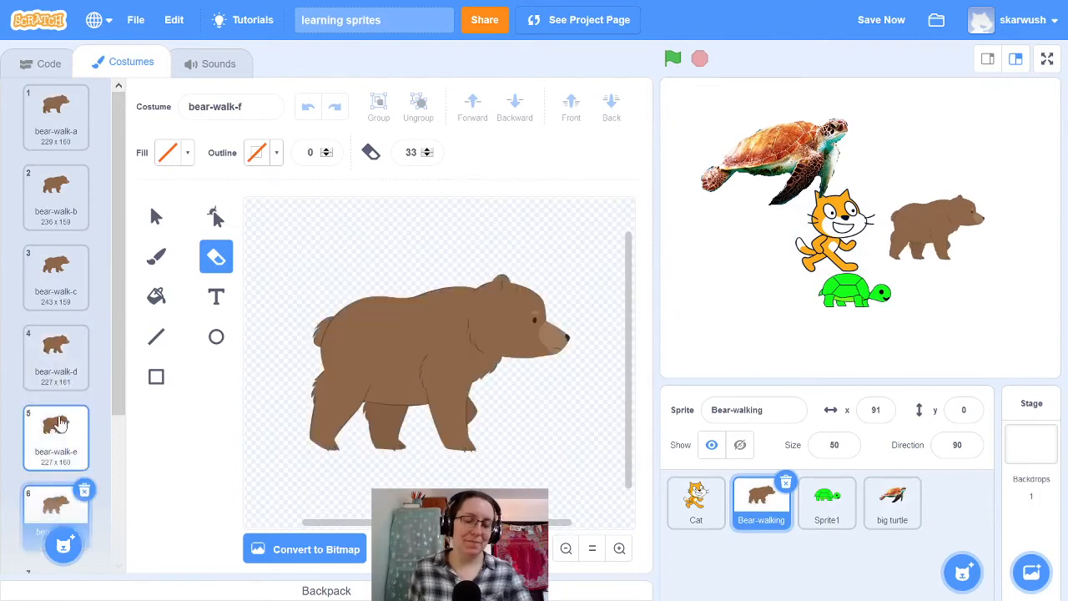
click(55, 113)
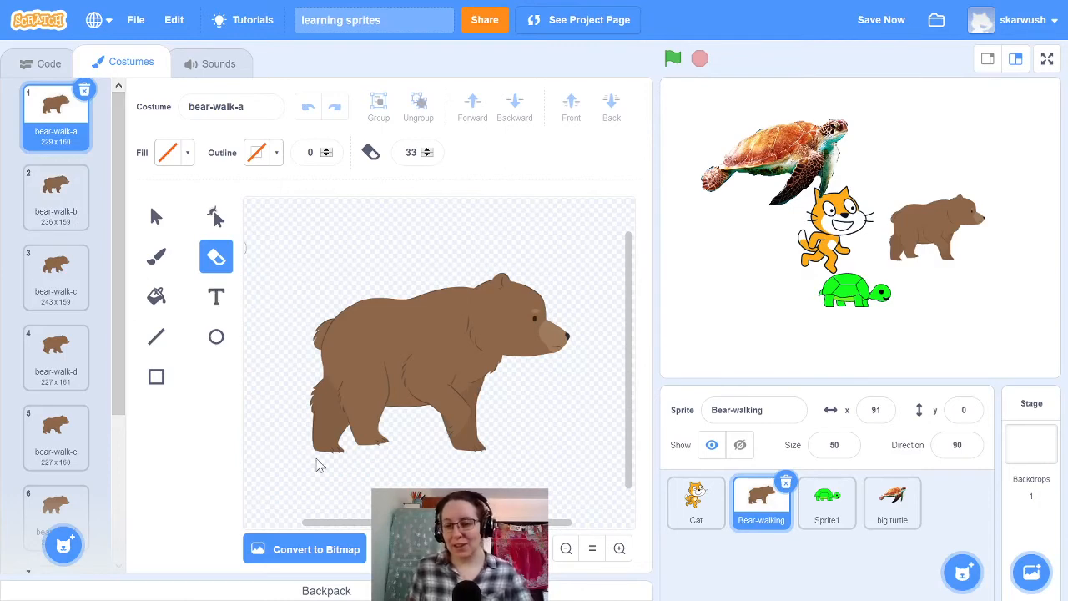
- Switch the Cat sprite between its cat-a and cat-b costumes, ending on cat-a
click(703, 507)
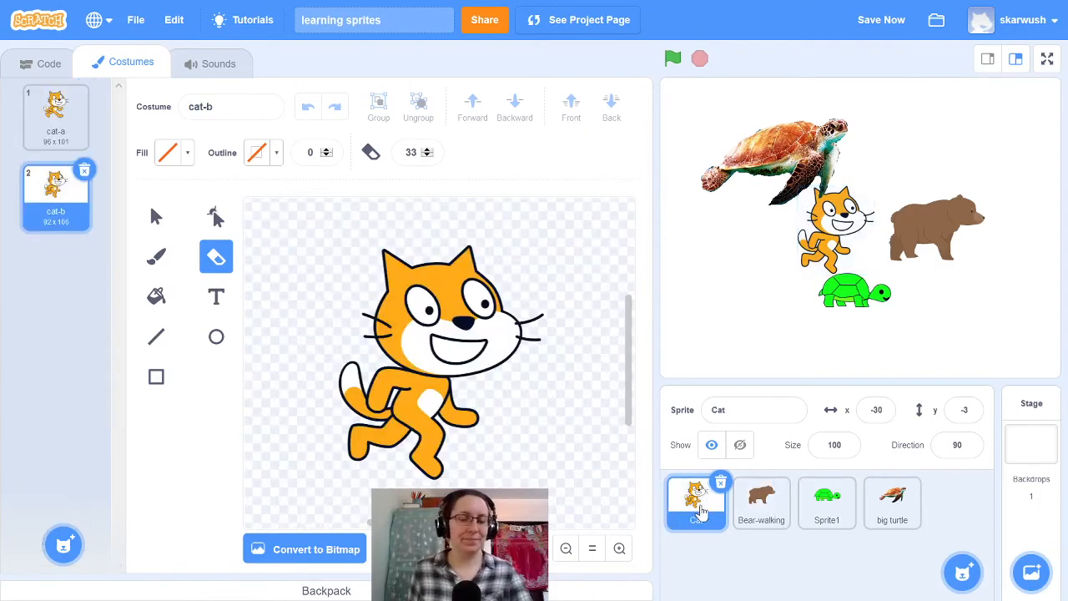
click(46, 140)
click(55, 197)
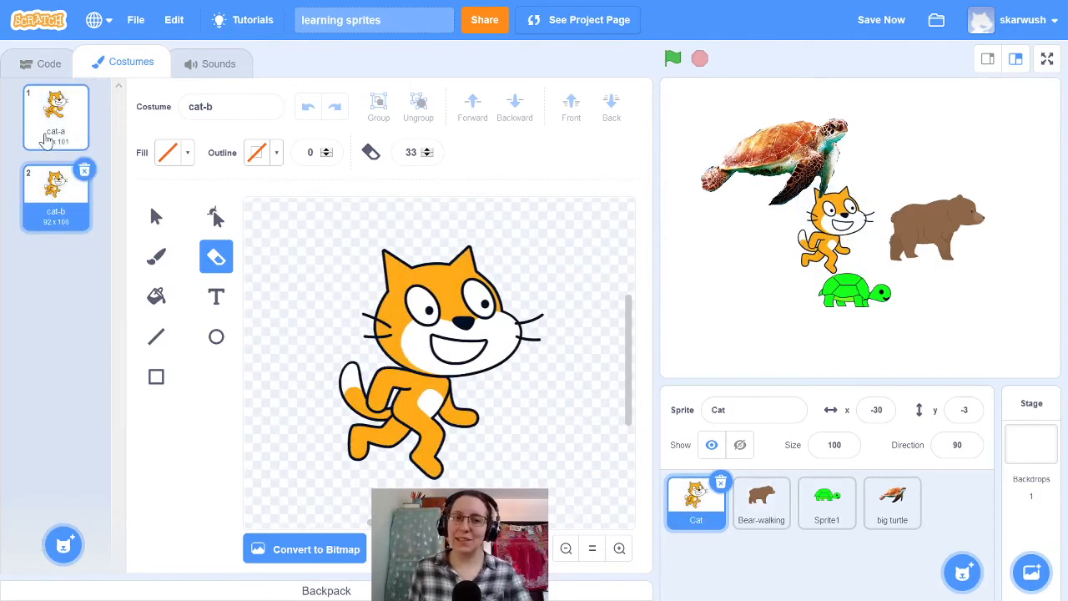
click(46, 140)
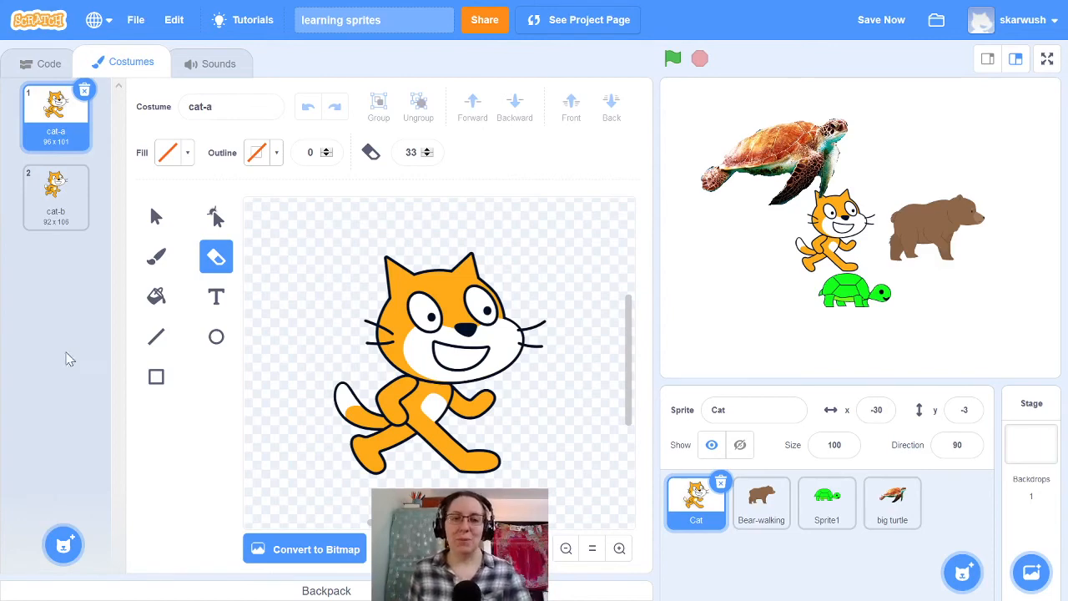
- Search the costume library for "cat" and add the Cat Flying-b costume to the Cat sprite
mouse_move(64, 515)
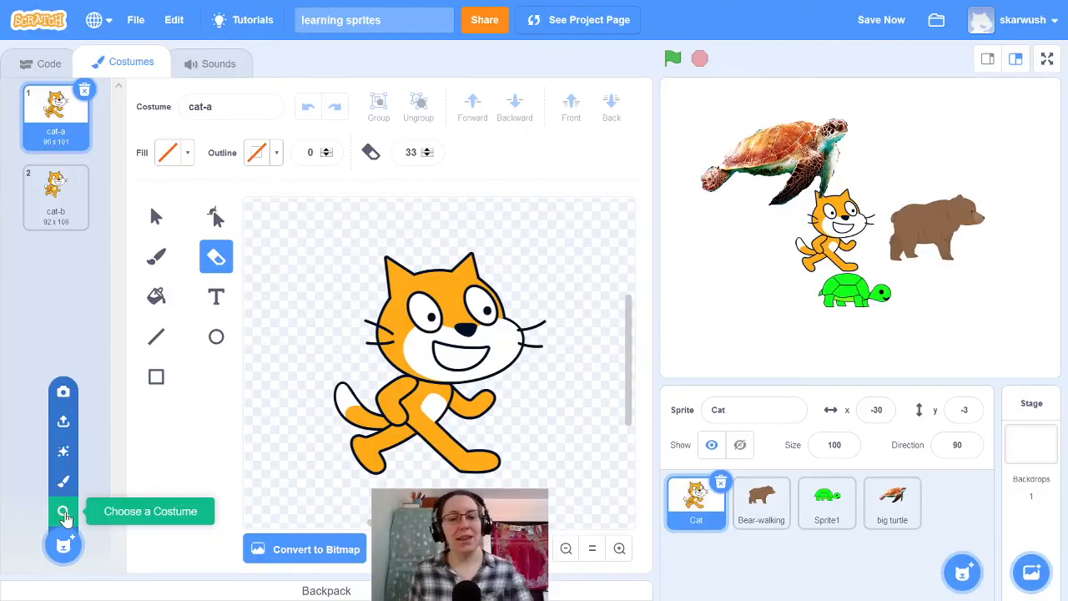
click(65, 514)
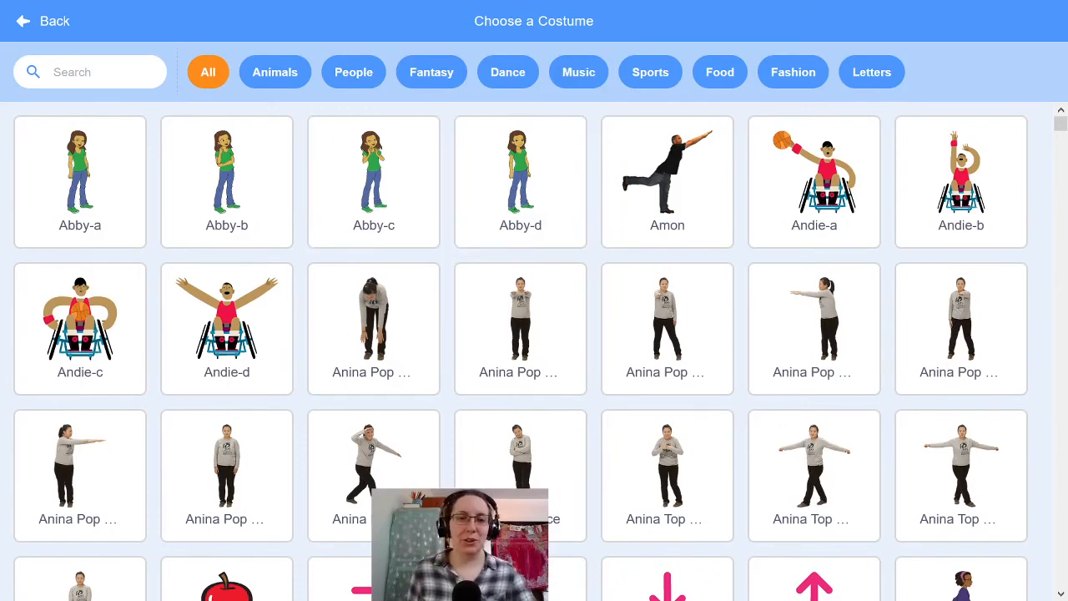
click(142, 73)
text(cat)
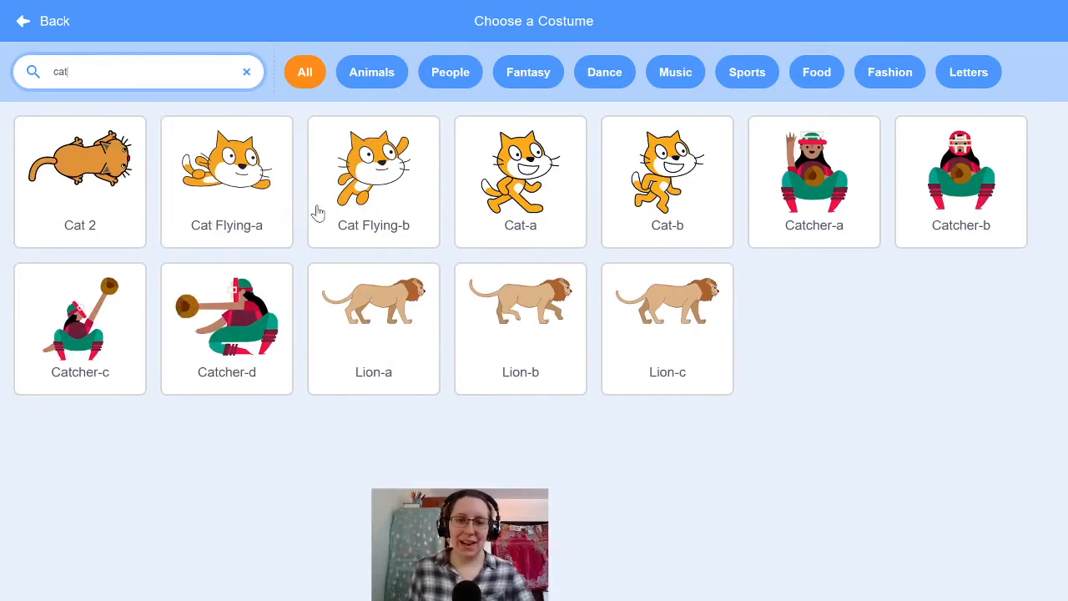
click(371, 192)
- Compare the Cat sprite's three costumes in order, ending on Cat Flying-b
click(59, 112)
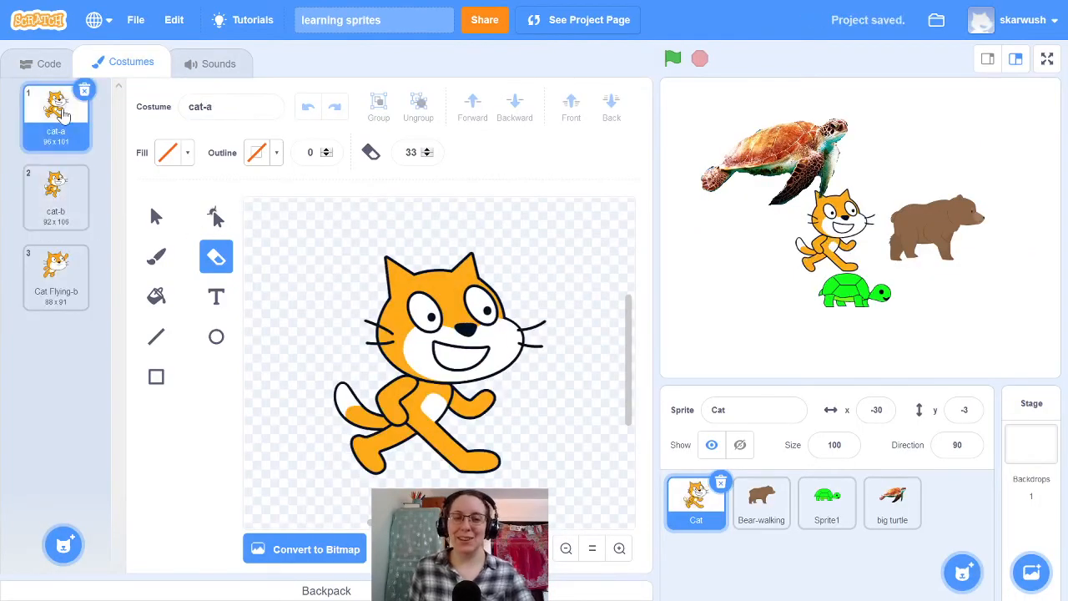
click(65, 200)
click(66, 254)
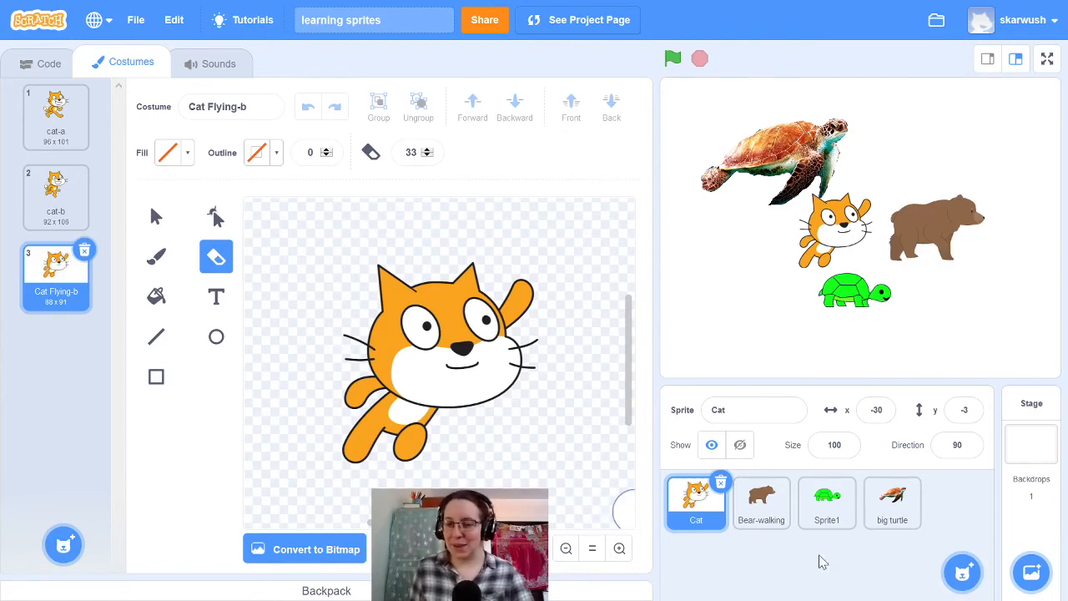
- Duplicate the painted green turtle's costume, compare the copy with the original and leave the copy selected
click(837, 515)
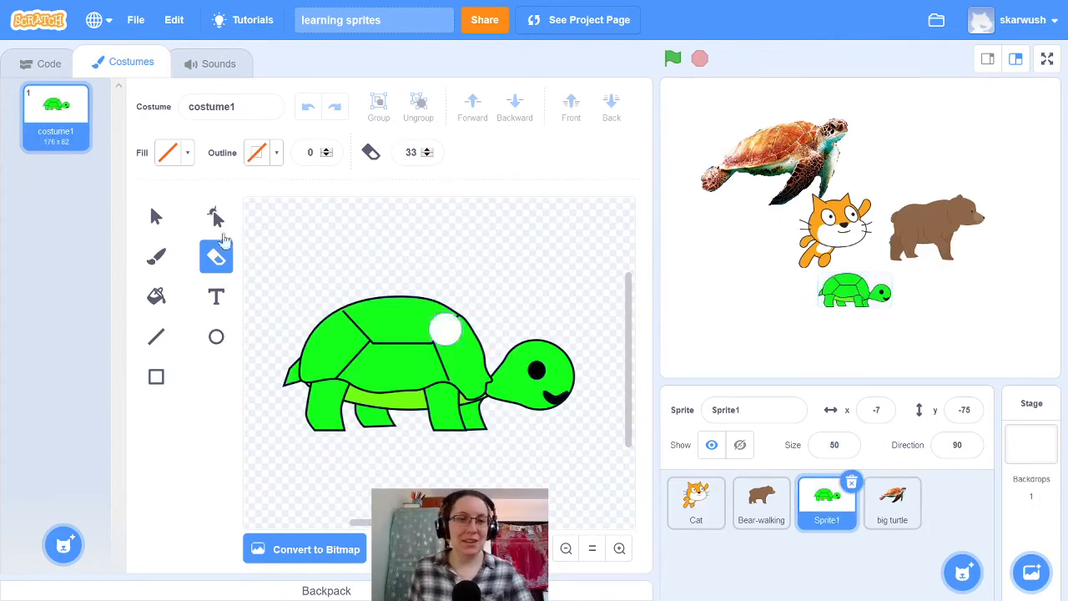
right_click(61, 119)
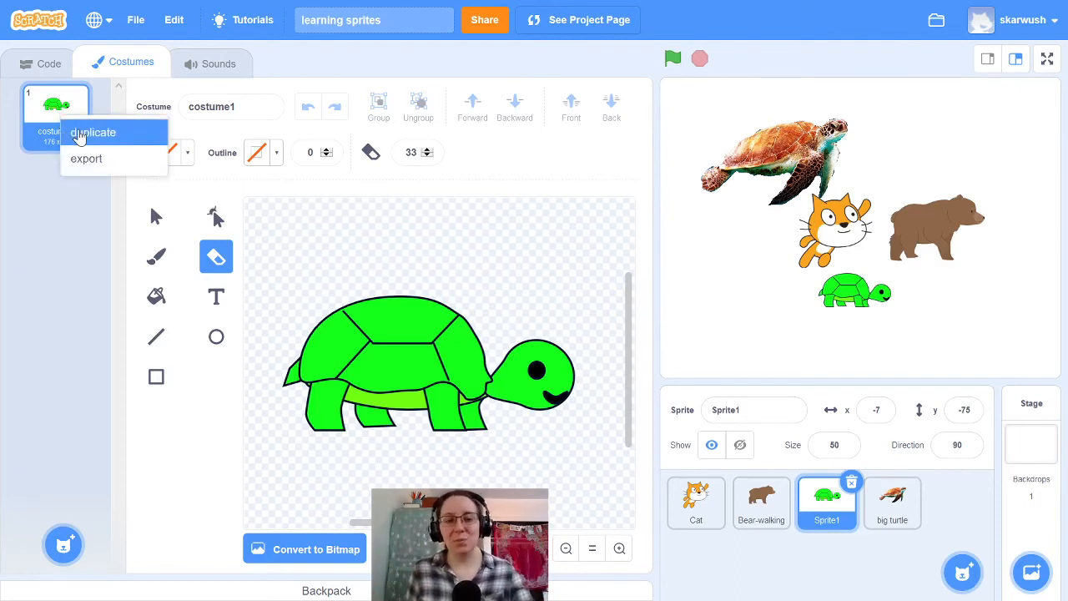
click(80, 135)
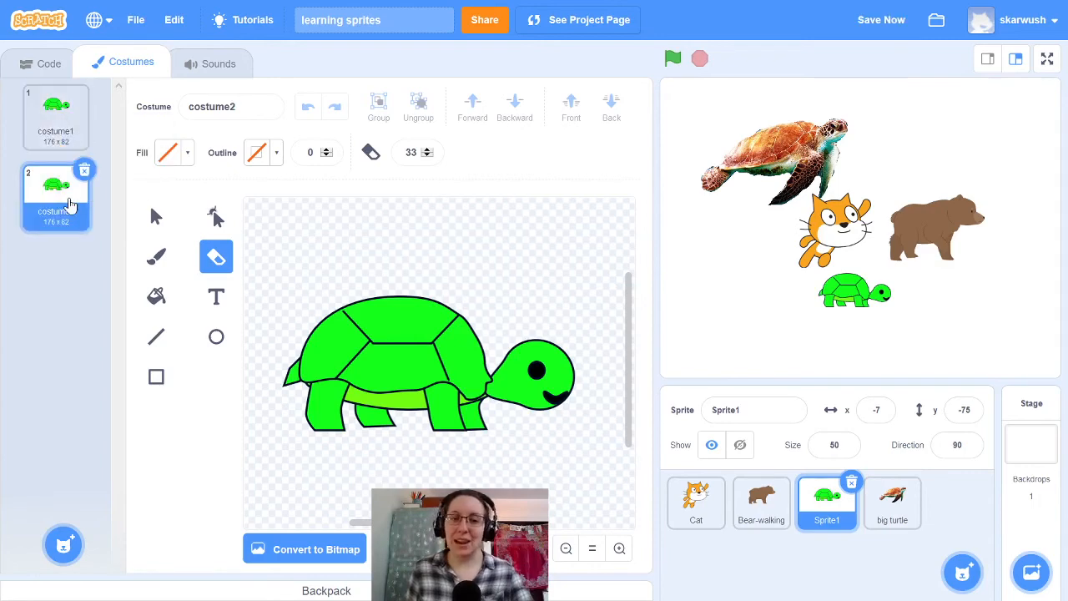
click(58, 113)
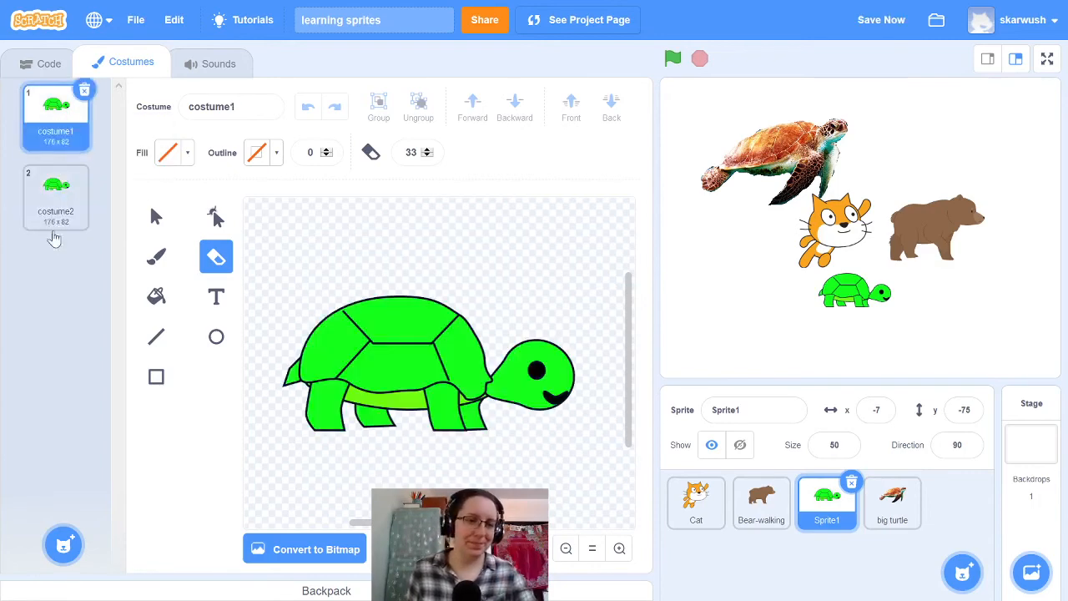
click(53, 171)
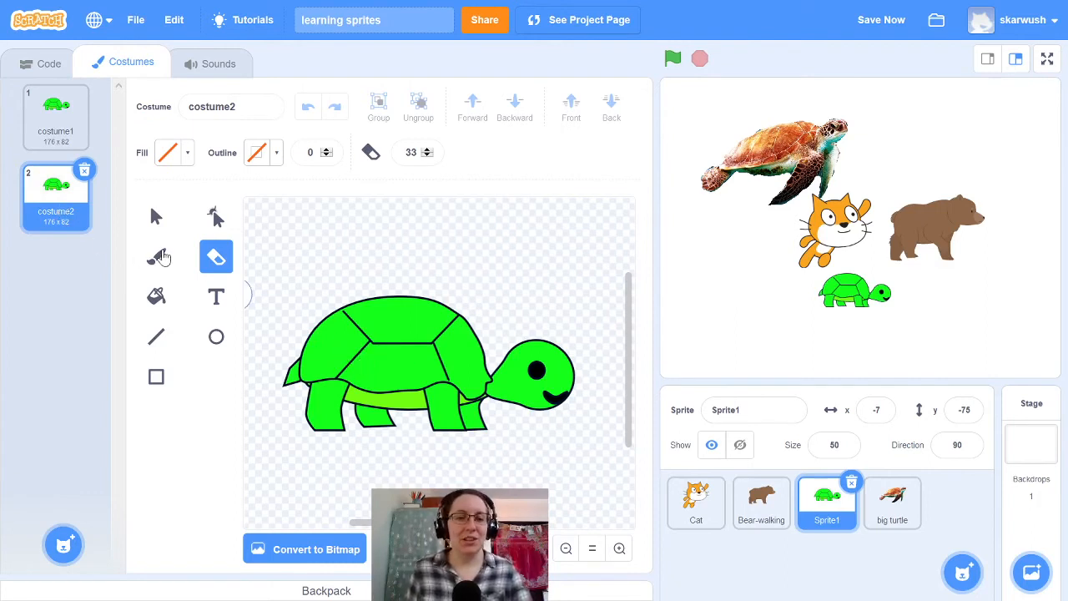
- Change the fill color of the turtle's shell to yellow in the duplicated costume
click(156, 216)
click(372, 342)
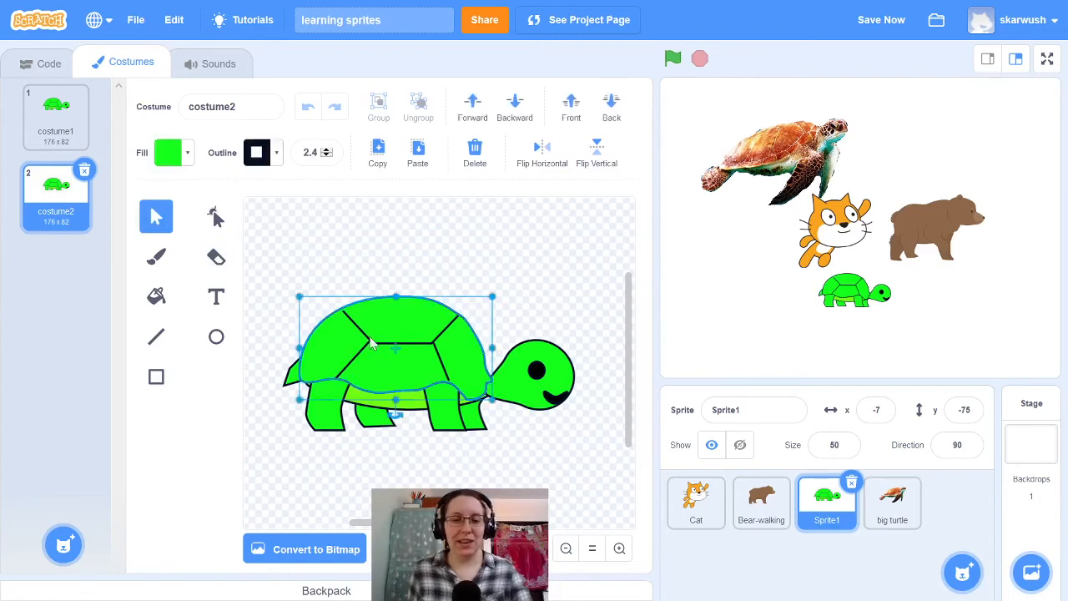
click(170, 152)
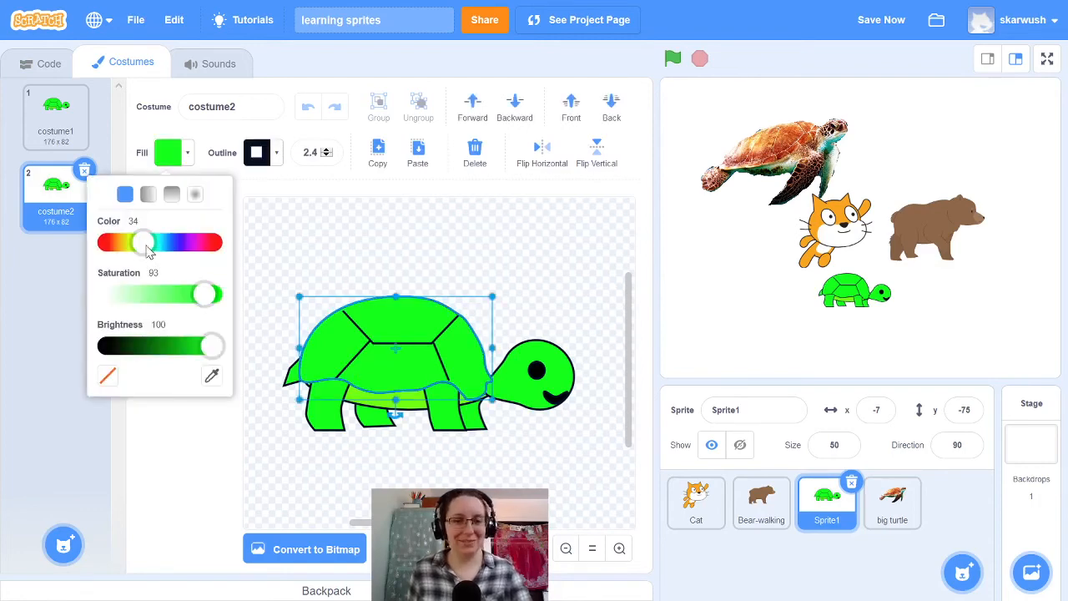
drag(147, 248, 117, 249)
- Alternate between the turtle's original and recolored costumes, ending on the yellow-shelled one
click(55, 113)
click(55, 194)
click(55, 113)
click(55, 199)
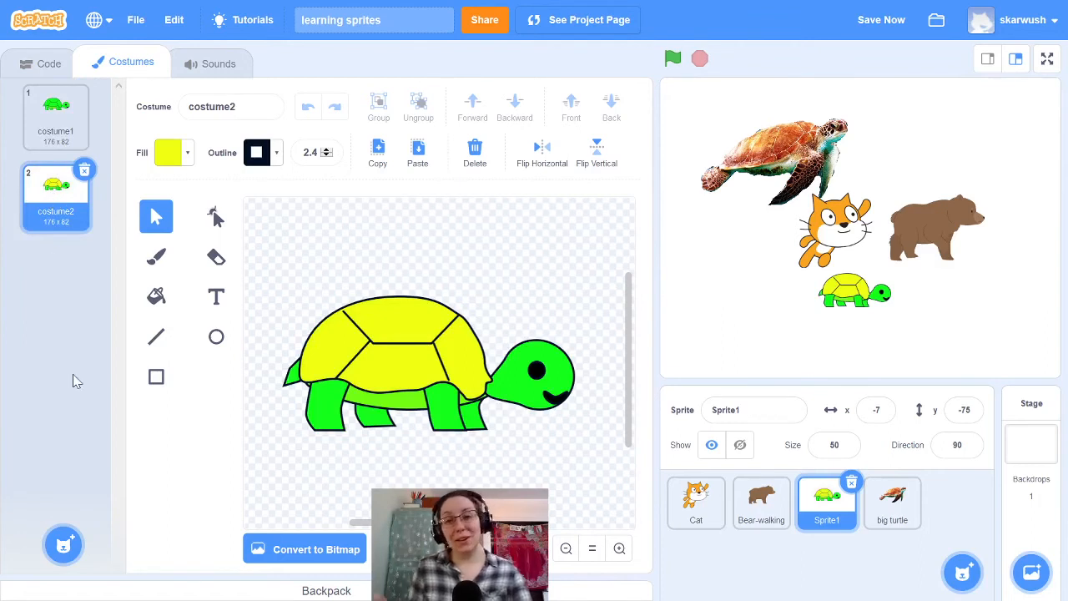
- Paint a new costume for the turtle sprite, starting with a black-outlined yellow oval reshaped into a domed shell
mouse_move(63, 547)
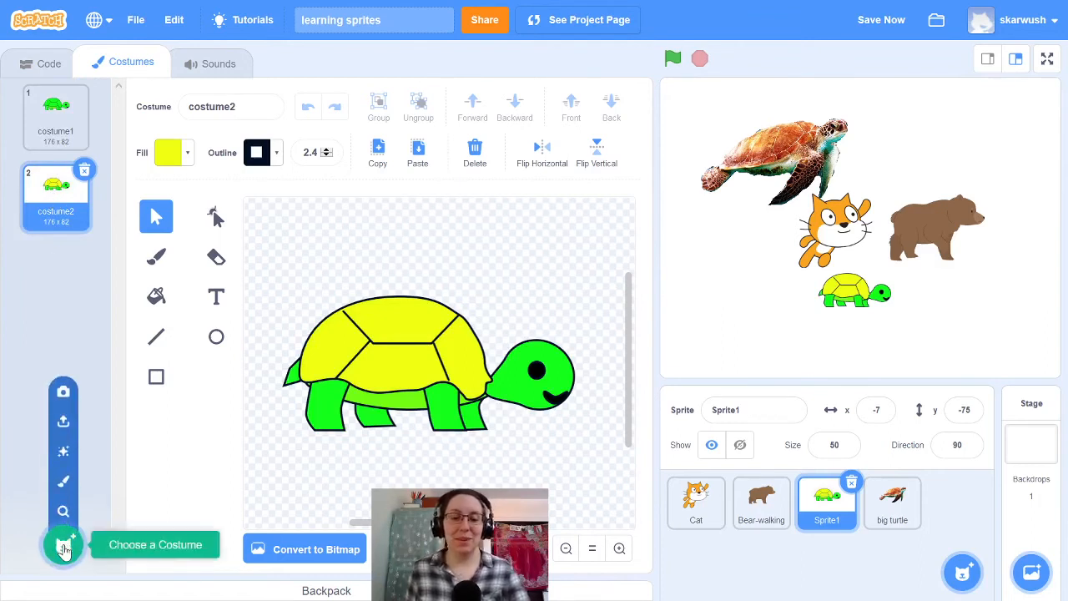
click(63, 482)
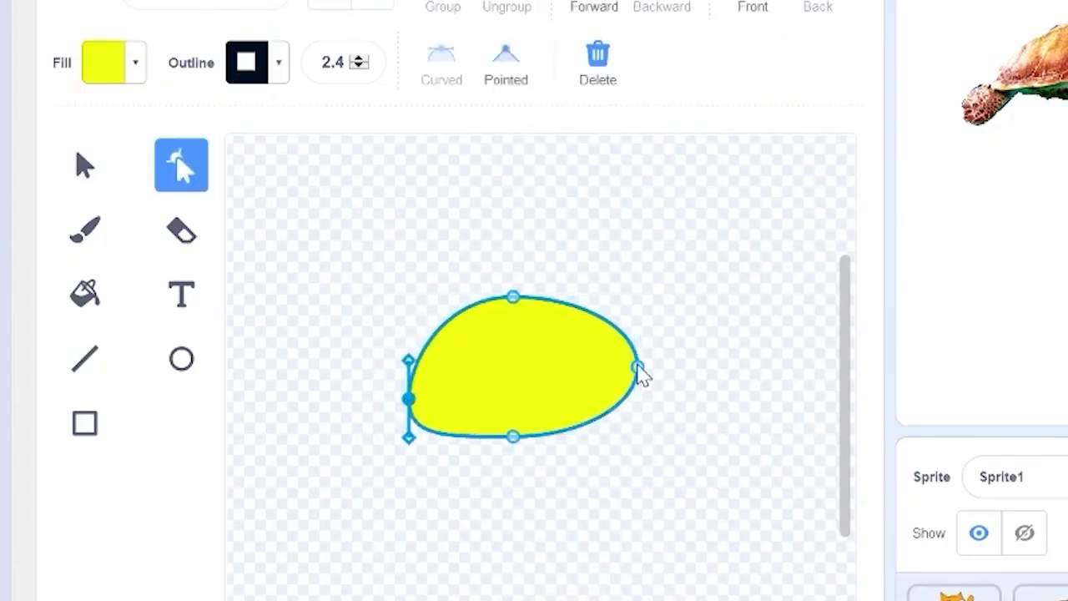
drag(638, 367, 621, 401)
- Draw connected straight black lines across the yellow shell to form its plate pattern
click(85, 359)
drag(462, 312, 497, 358)
drag(496, 357, 544, 357)
drag(544, 357, 578, 322)
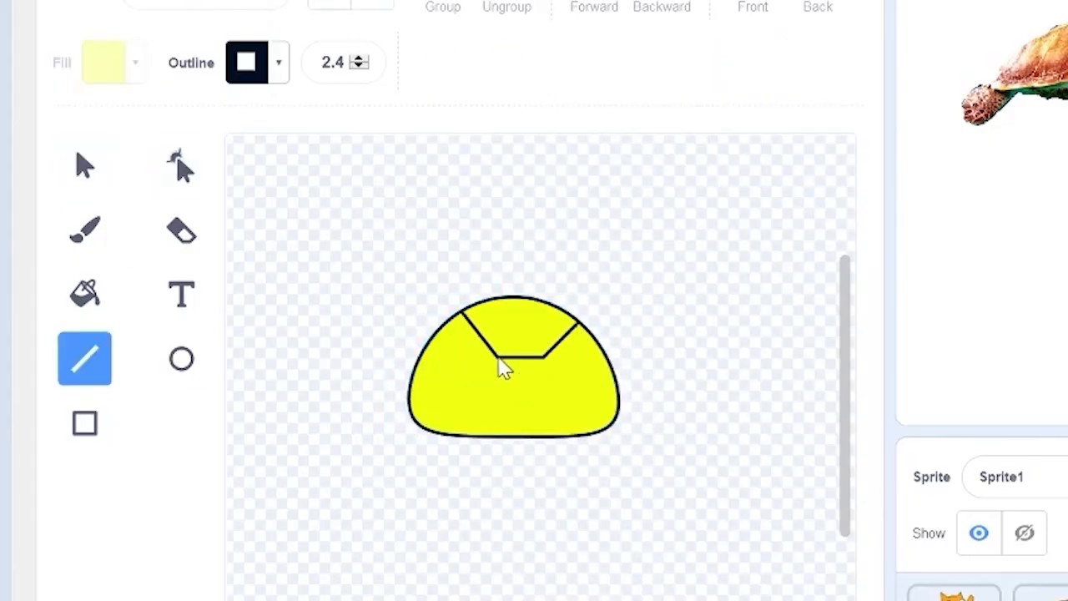
drag(497, 358, 460, 410)
drag(460, 409, 424, 428)
drag(459, 409, 493, 429)
drag(544, 357, 569, 394)
mouse_move(569, 394)
mouse_down()
mouse_move(548, 432)
mouse_move(617, 424)
mouse_up()
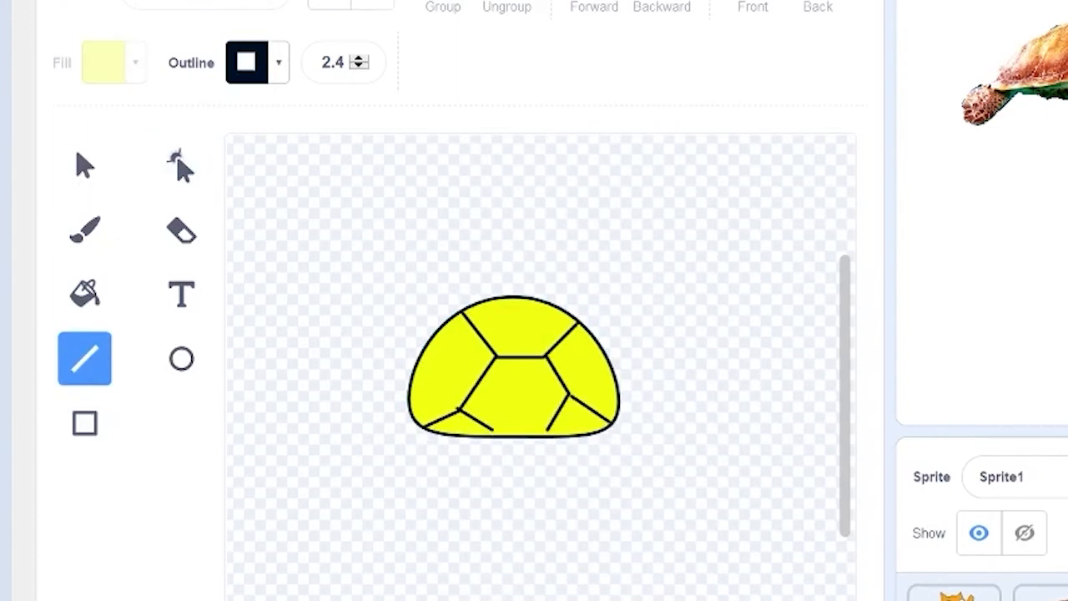
- Fill the new shell with green and reshape its lower edge to meet the ends of the pattern lines
click(85, 164)
click(84, 293)
click(518, 392)
click(181, 165)
click(577, 430)
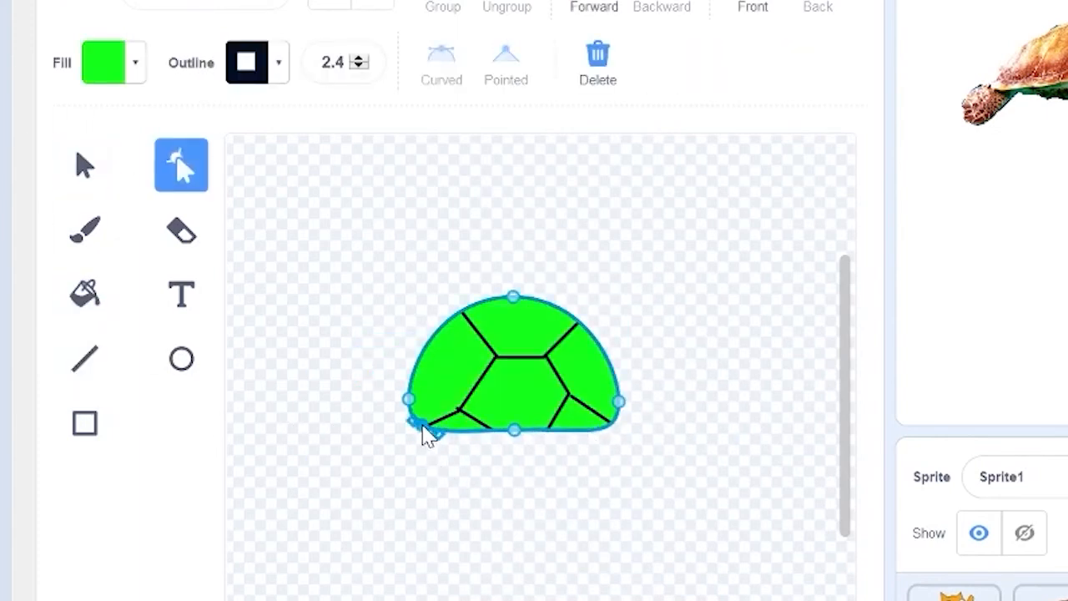
click(461, 415)
click(617, 446)
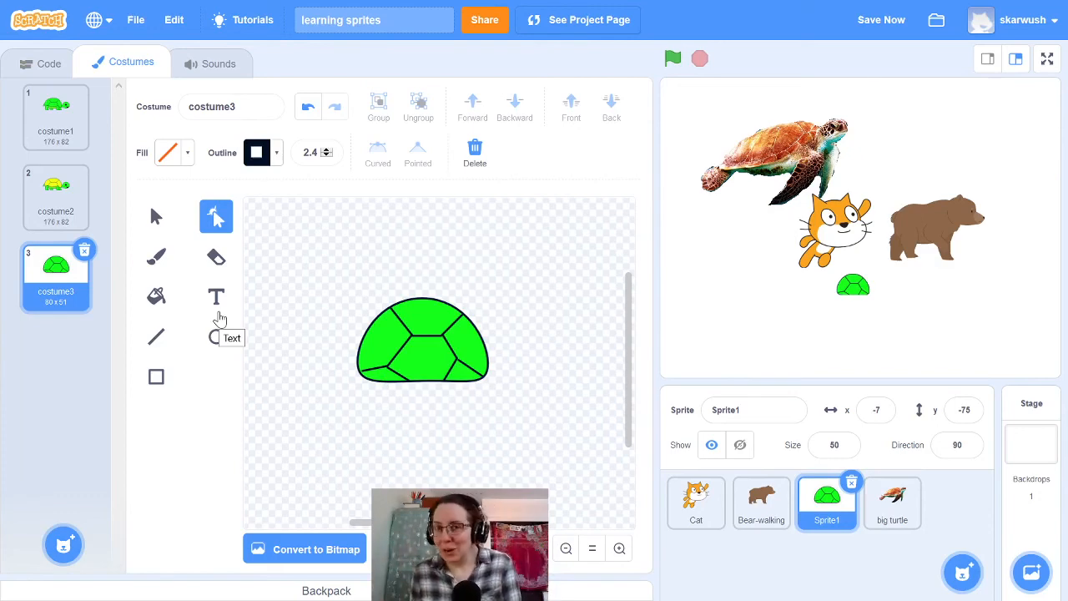
- Upload the "turtle" picture from the Desktop as a second costume for the big turtle sprite
click(892, 504)
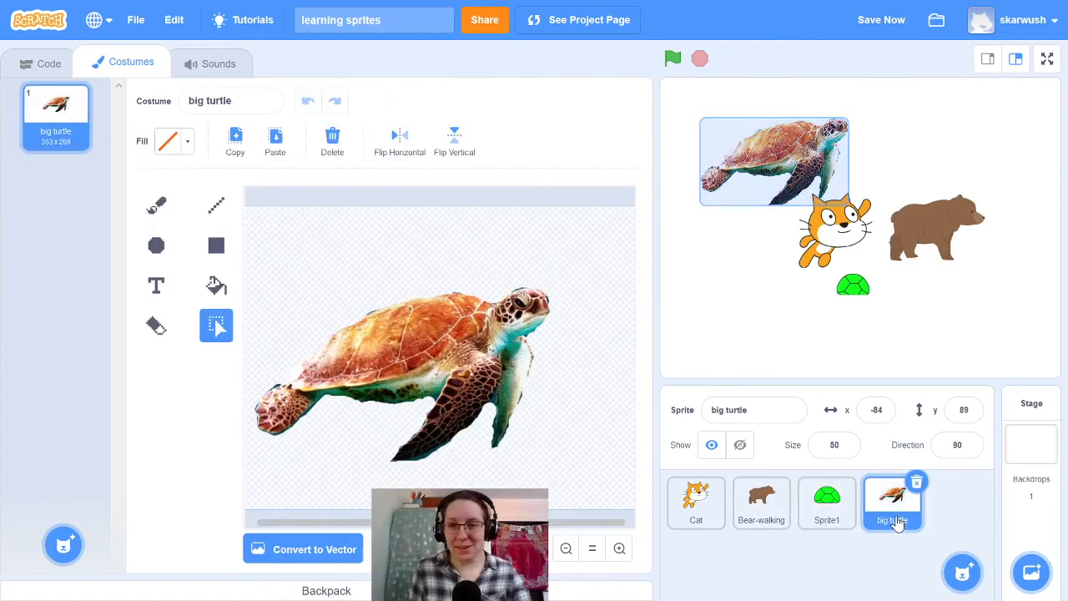
mouse_move(58, 546)
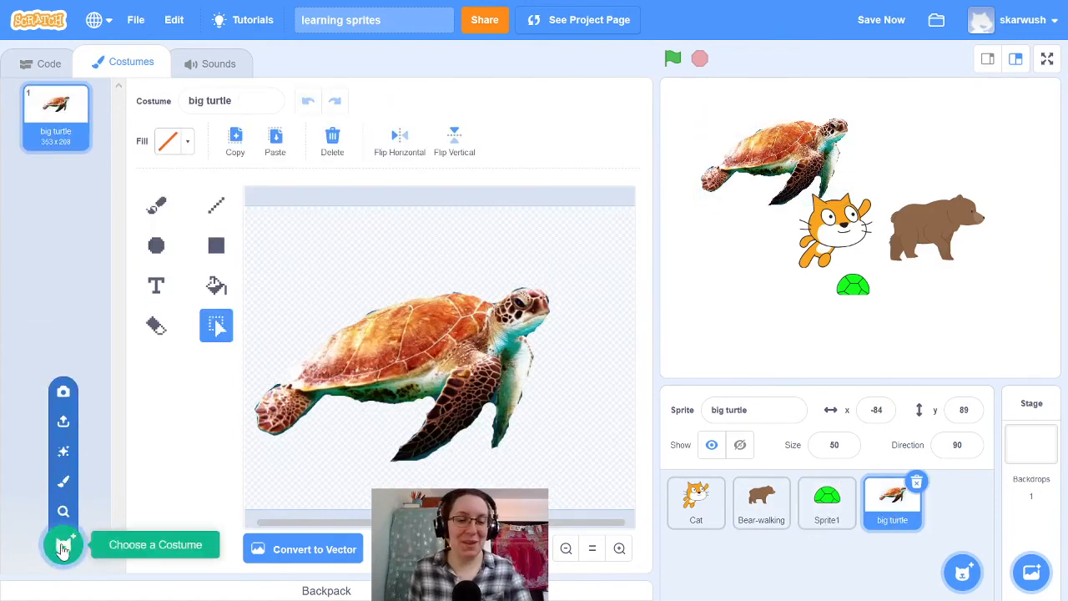
click(57, 431)
click(477, 150)
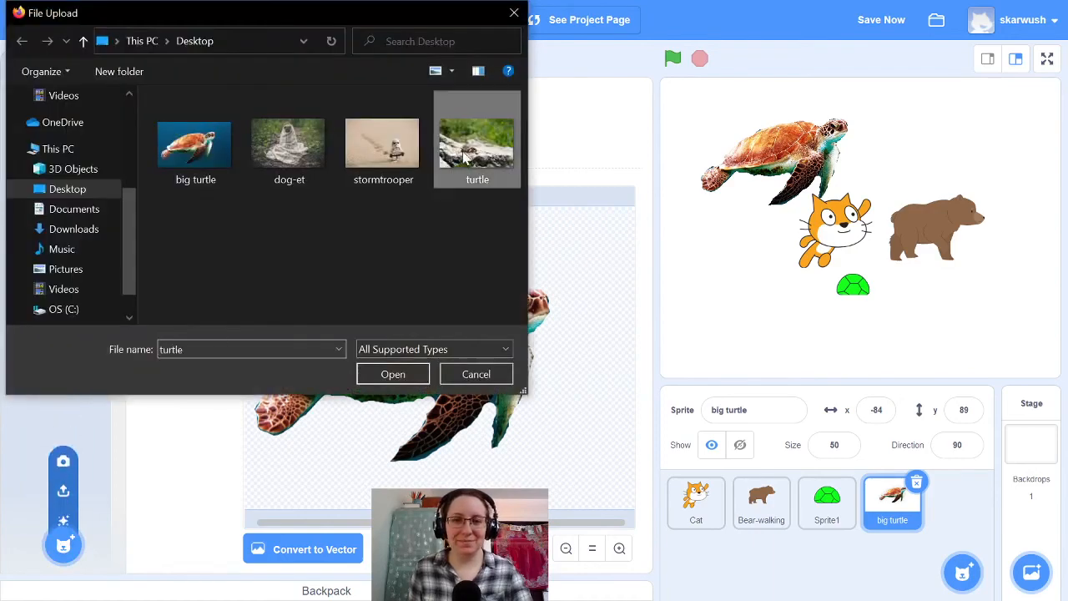
click(404, 376)
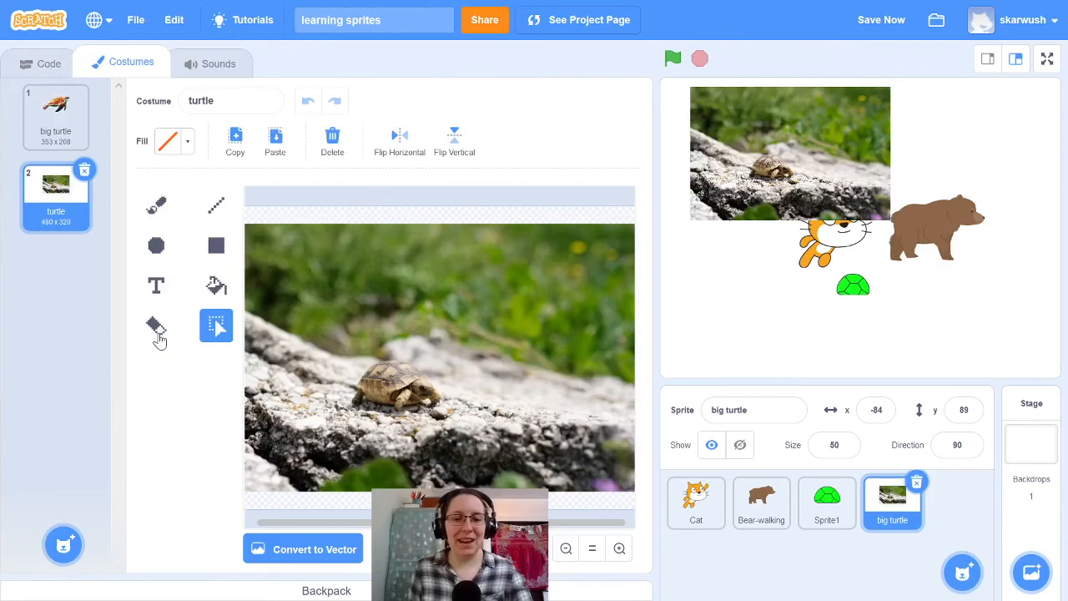
- Erase the rocky and green background around the small turtle in the uploaded costume with an eraser of size 75
click(156, 328)
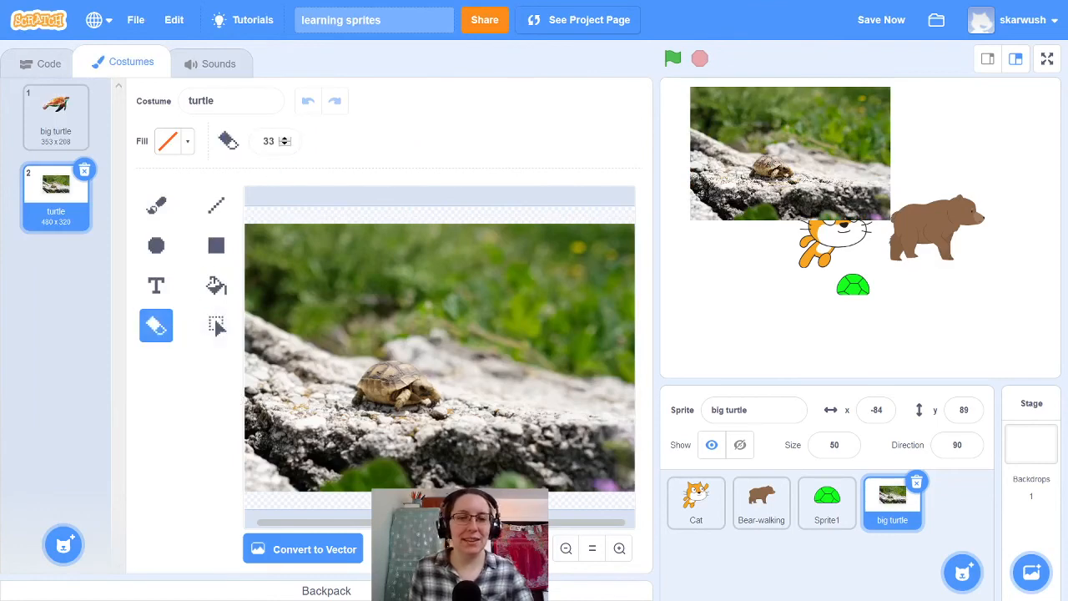
click(285, 138)
mouse_move(256, 242)
mouse_down()
mouse_move(552, 273)
mouse_move(591, 310)
mouse_up()
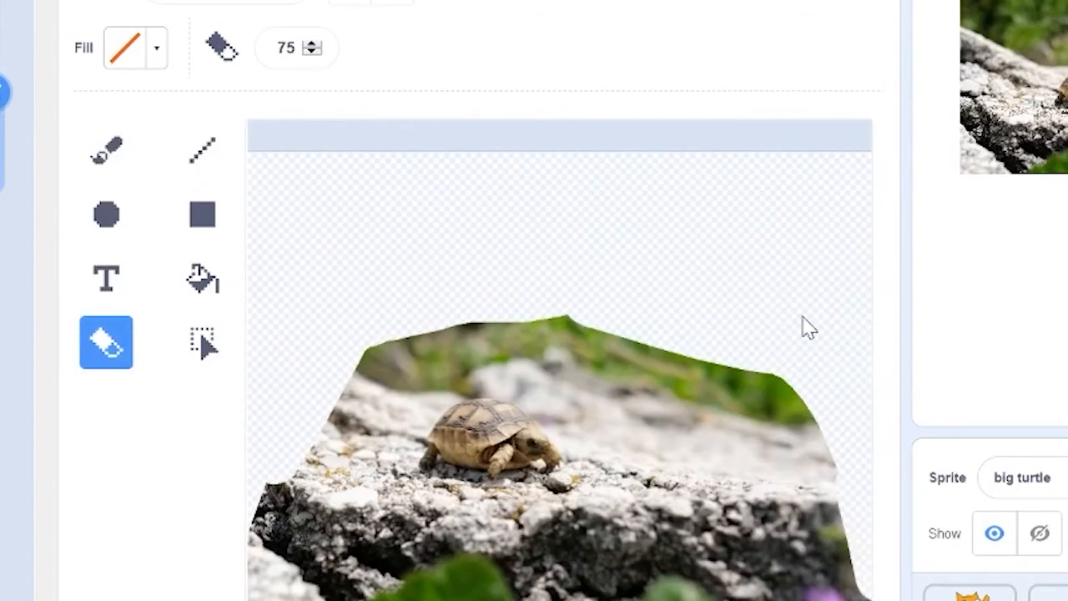
mouse_move(808, 327)
mouse_down()
mouse_move(639, 439)
mouse_move(319, 558)
mouse_move(610, 401)
mouse_move(576, 392)
mouse_up()
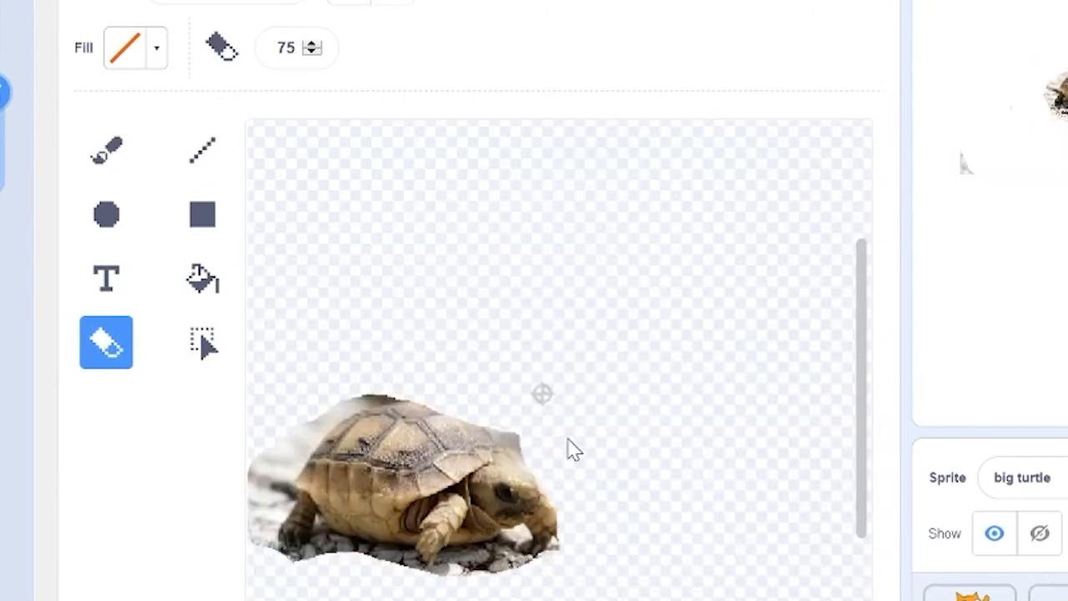
mouse_move(568, 446)
mouse_down()
mouse_move(334, 534)
mouse_move(401, 372)
mouse_up()
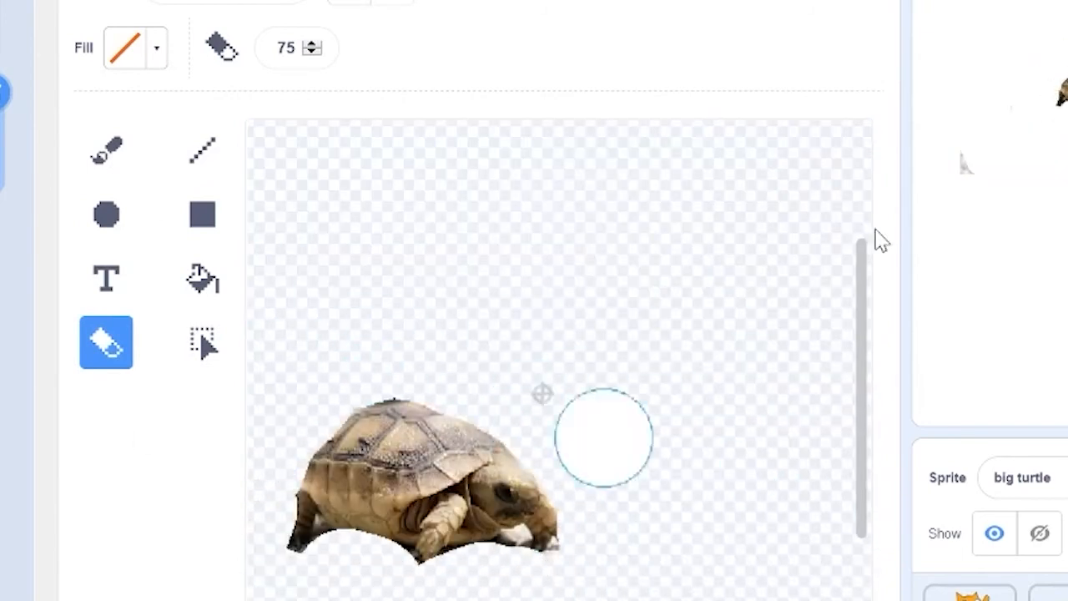
click(566, 548)
click(566, 549)
click(355, 524)
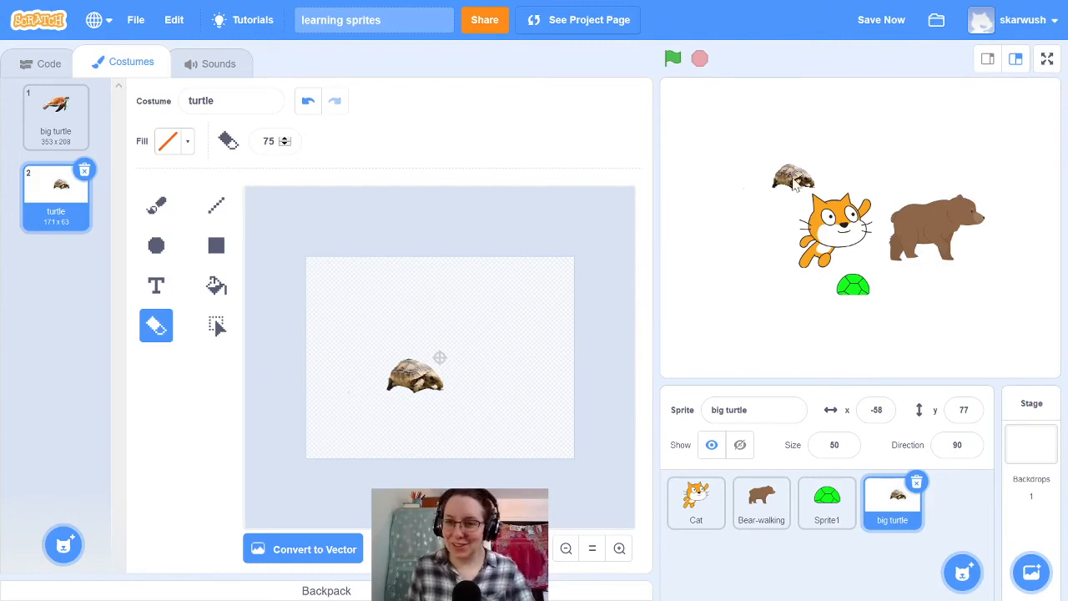
- Move the big turtle sprite to about x -84, y -50 and alternate between its two costumes, ending on turtle
drag(795, 184, 775, 290)
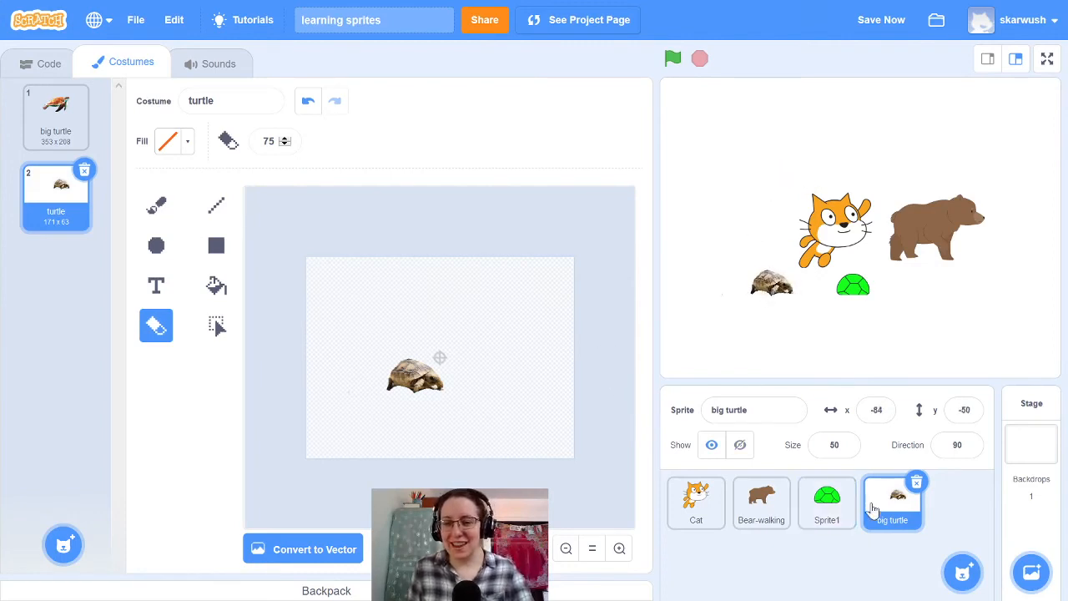
click(61, 116)
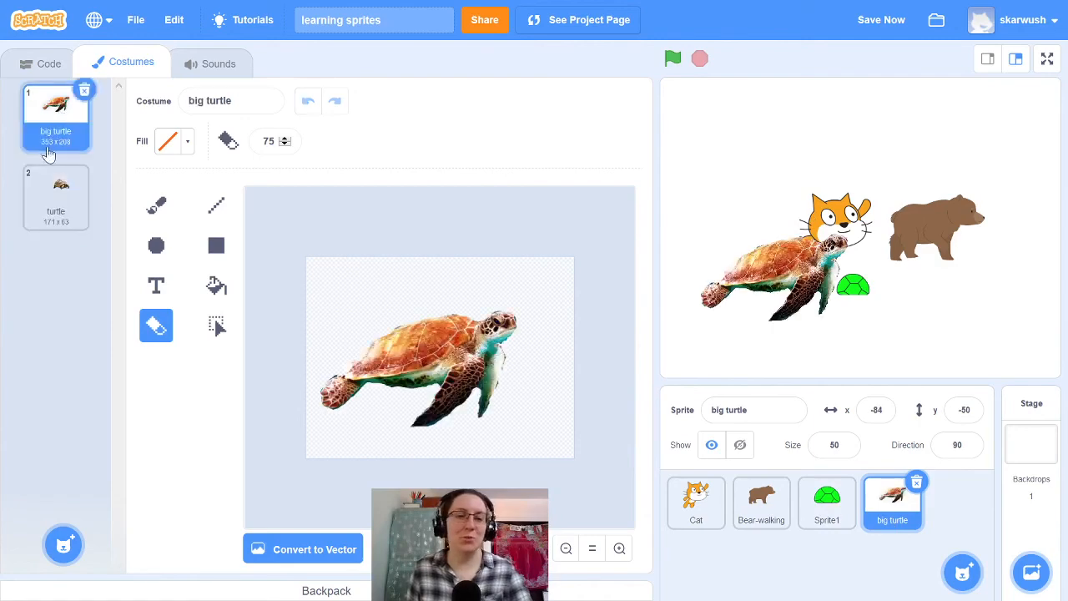
click(55, 191)
click(55, 117)
click(46, 219)
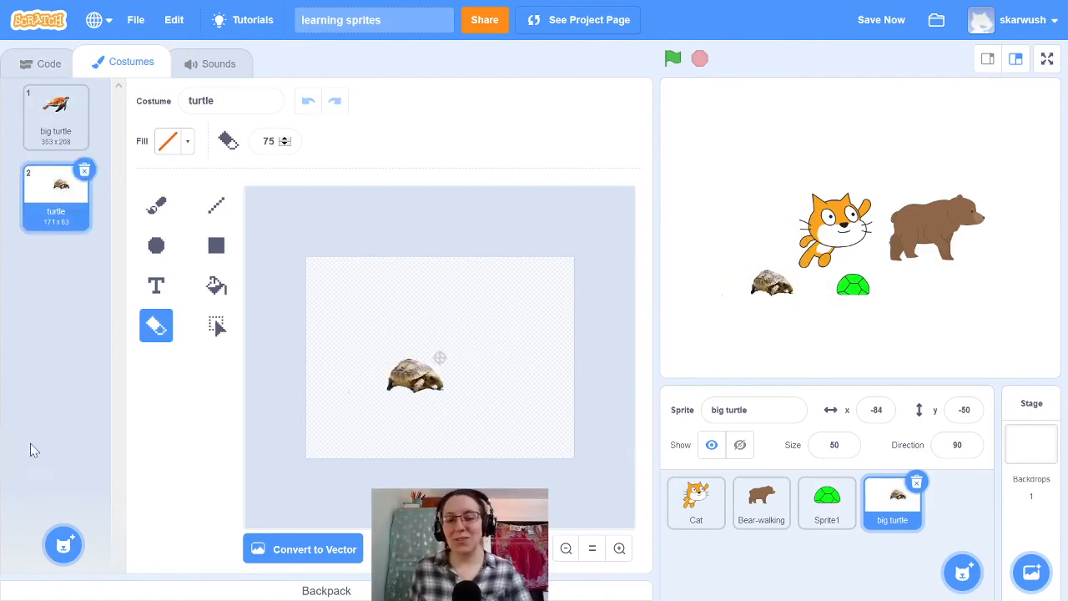
mouse_move(65, 551)
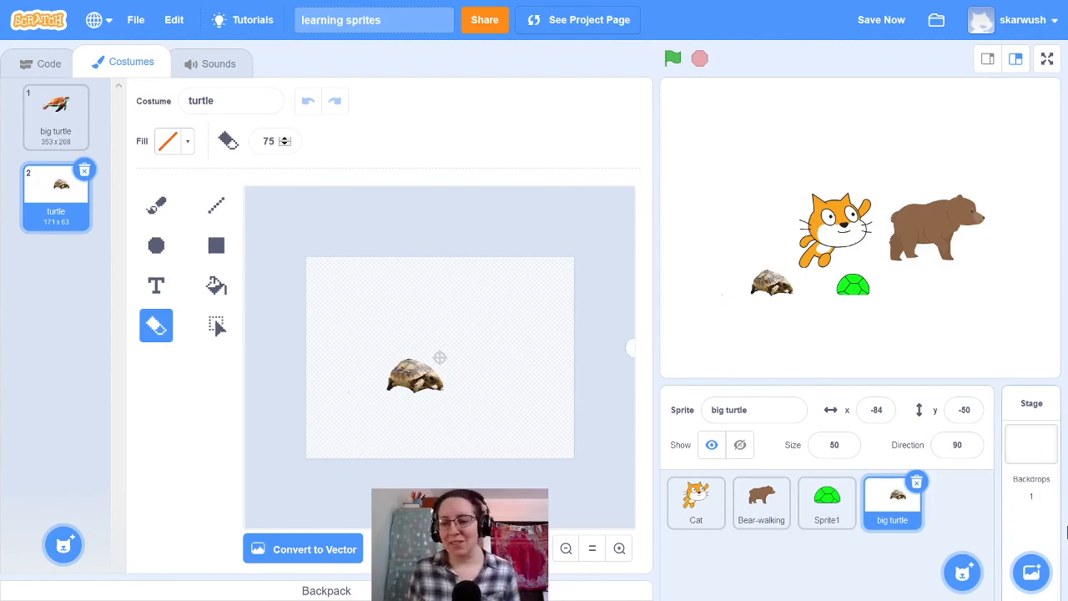
- Open the stage's backdrops and add a random backdrop with Surprise
click(1032, 474)
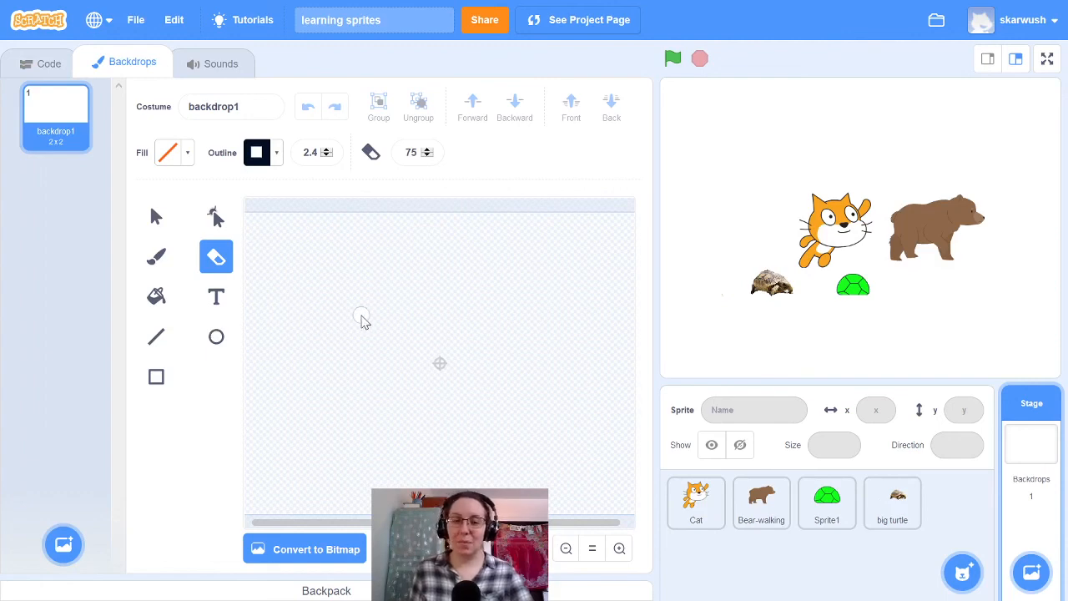
mouse_move(67, 544)
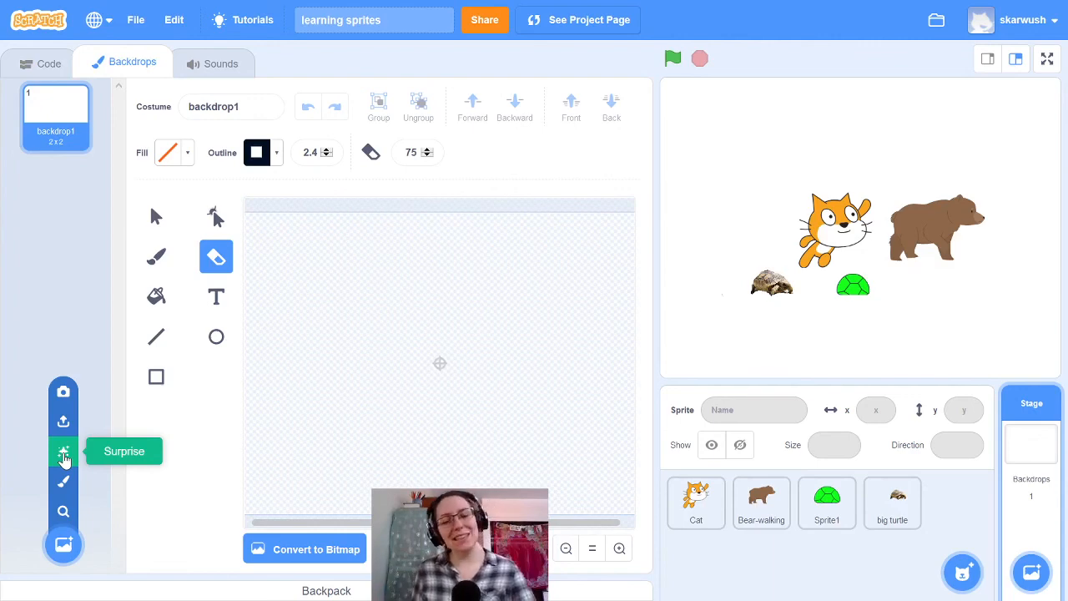
click(63, 453)
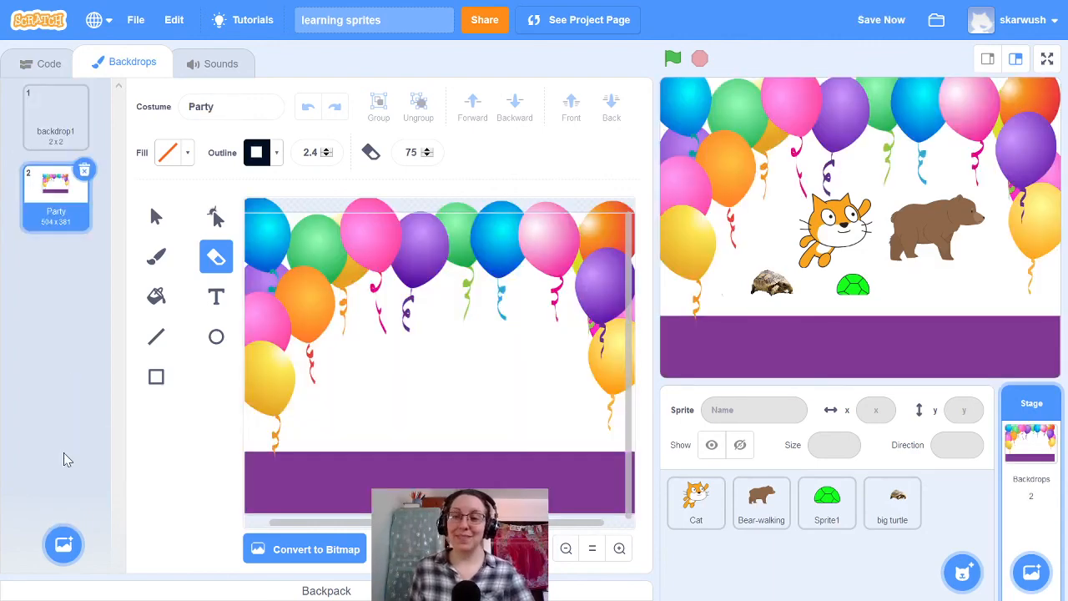